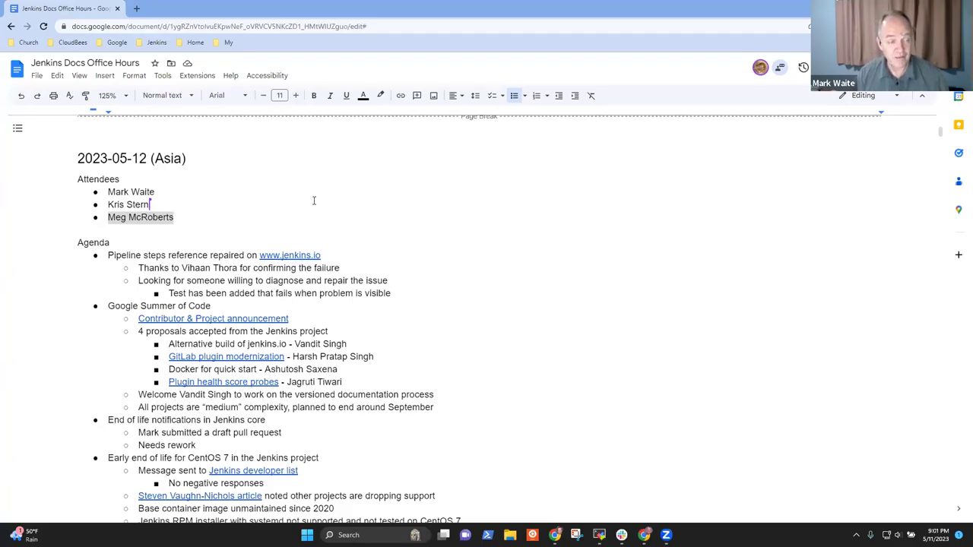
Review the 2023-05-12 (Asia) agenda items, from the Pipeline steps reference repair through the early end of life for CentOS 7.
click(236, 205)
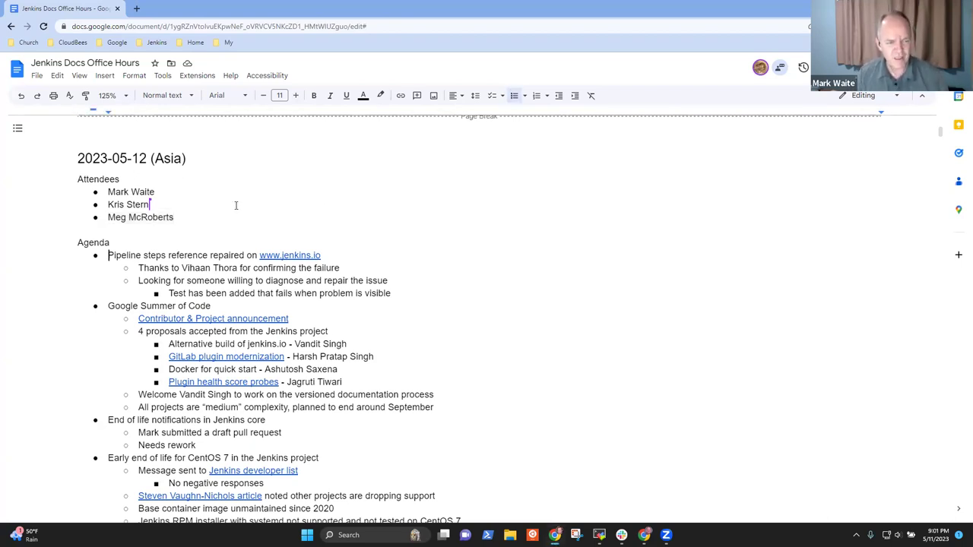
key(shift+End)
key(Down)
key(Down)
key(Down)
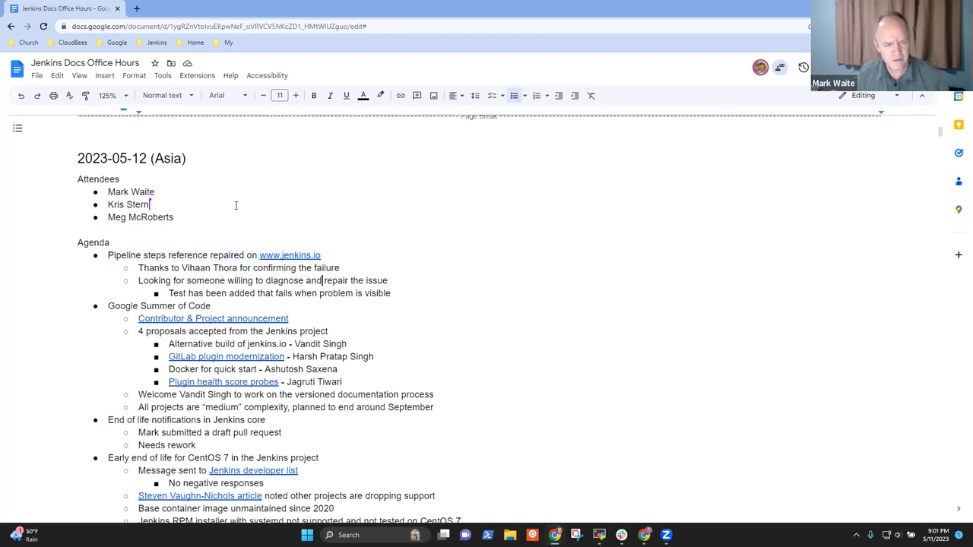
key(shift+End)
key(Down)
key(Down)
key(Down)
key(Down)
key(Down)
key(Down)
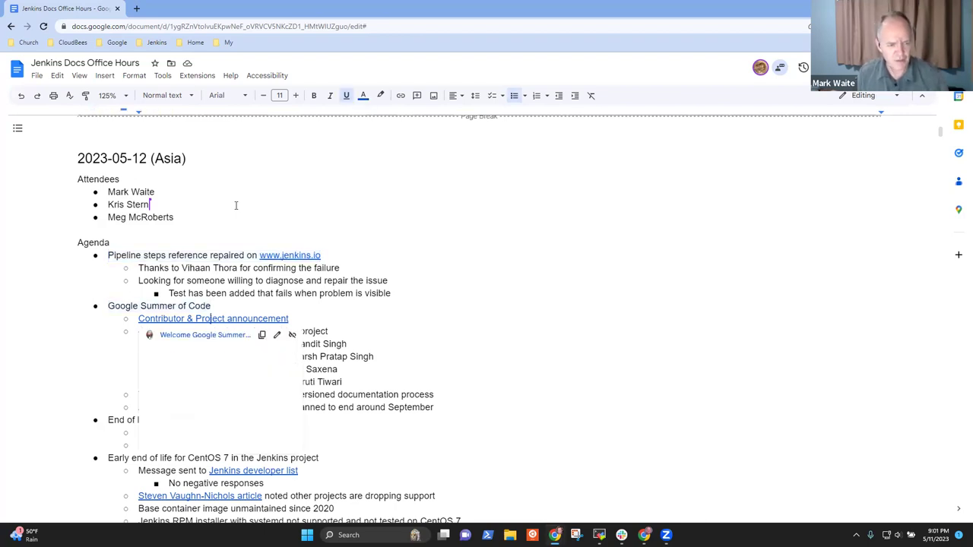
key(Down)
key(Down)
key(Down)
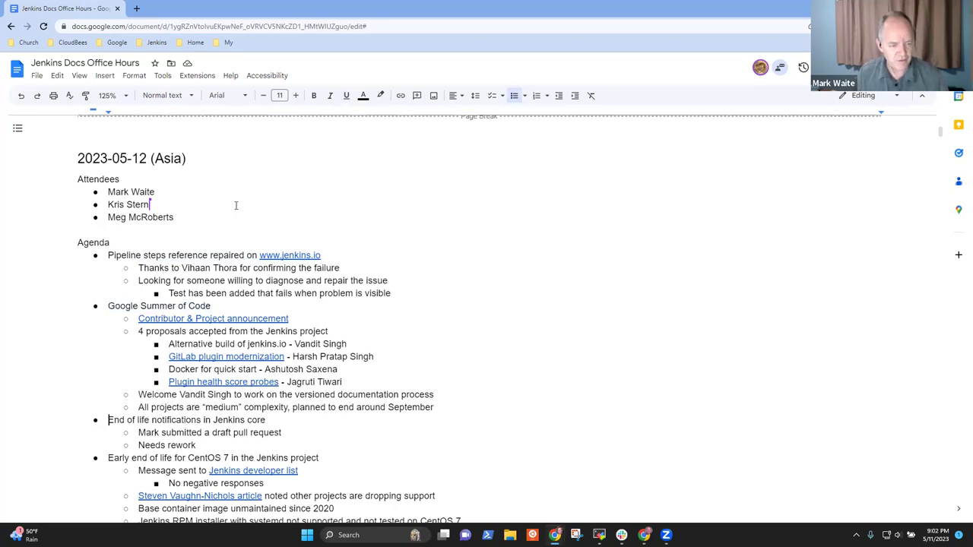
key(Home)
key(shift+End)
key(Down)
key(Down)
key(Down)
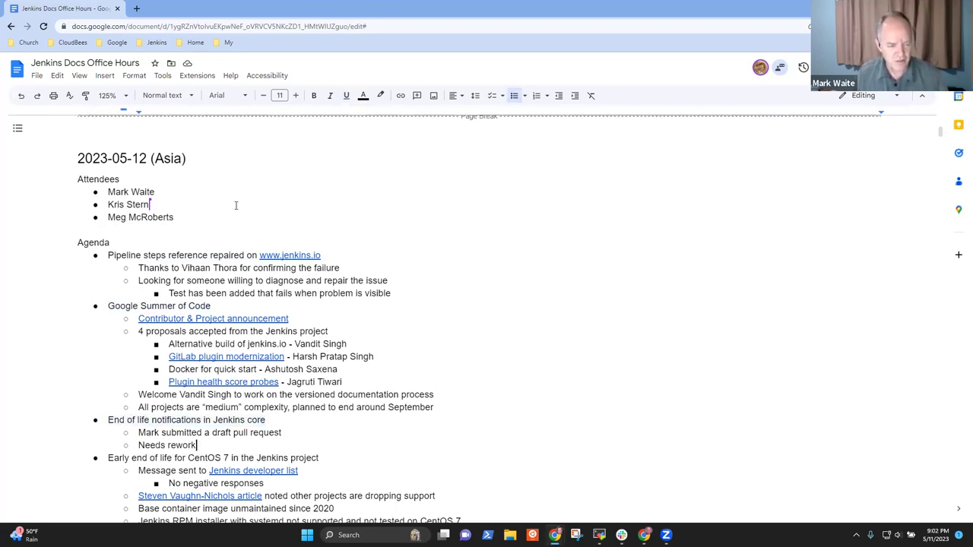
key(Home)
key(shift+End)
key(Down)
key(Down)
key(Down)
key(Down)
key(Down)
key(Down)
key(Down)
key(Down)
key(Down)
key(Down)
Insert an empty top-level bullet above "End of life notifications in Jenkins core" in the agenda.
key(Up)
key(Up)
key(Up)
key(Up)
key(Up)
key(Up)
key(Up)
key(Up)
key(Up)
key(Up)
key(Up)
key(Up)
key(Up)
key(Up)
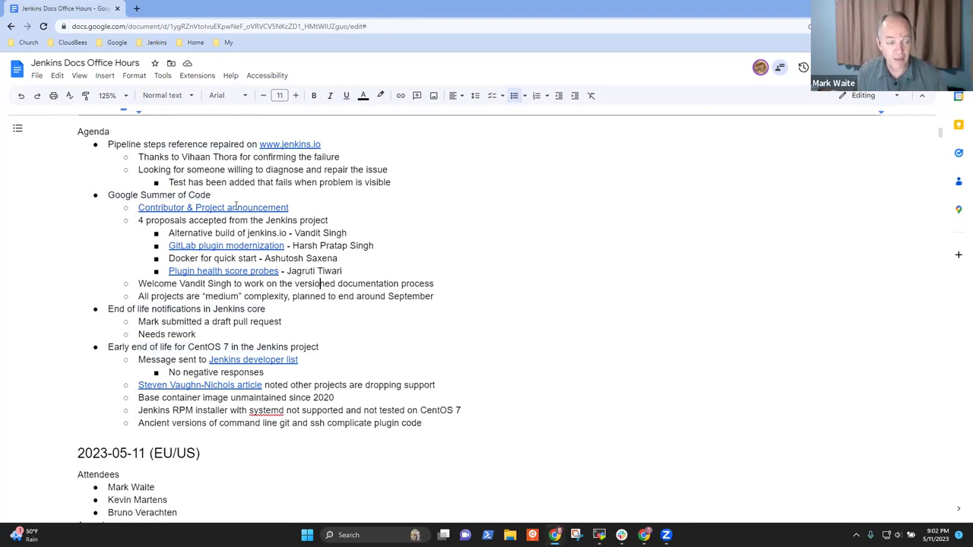
key(Down)
key(Down)
key(Home)
key(Return)
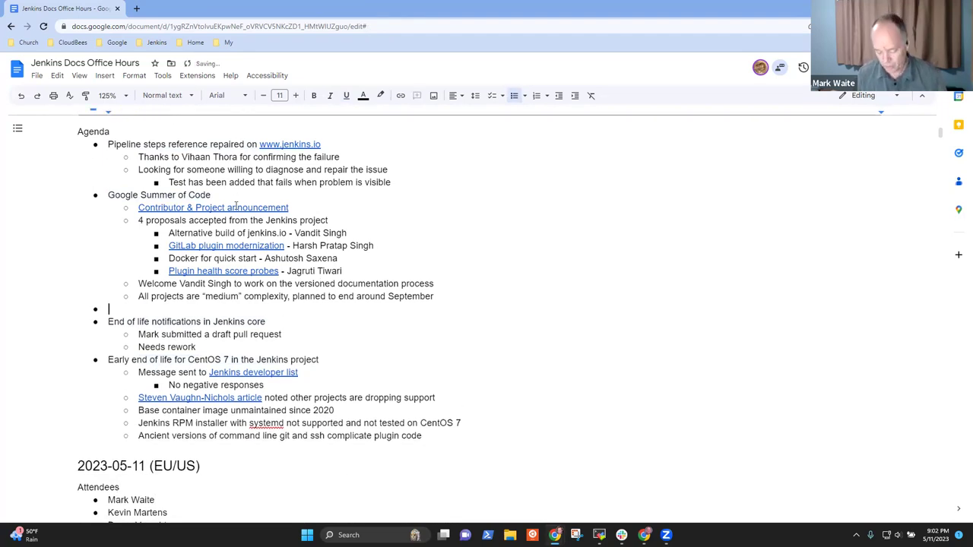
text(Java )
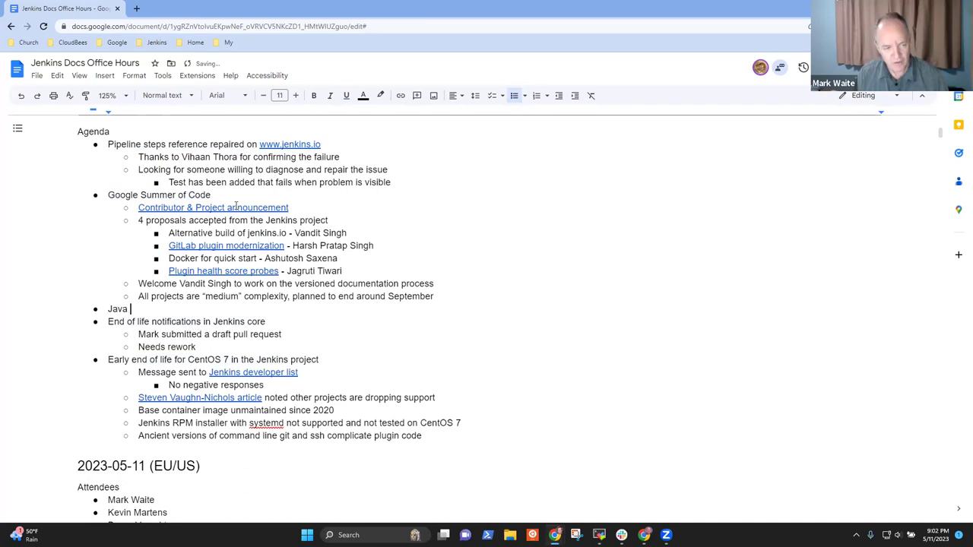
text(transition from)
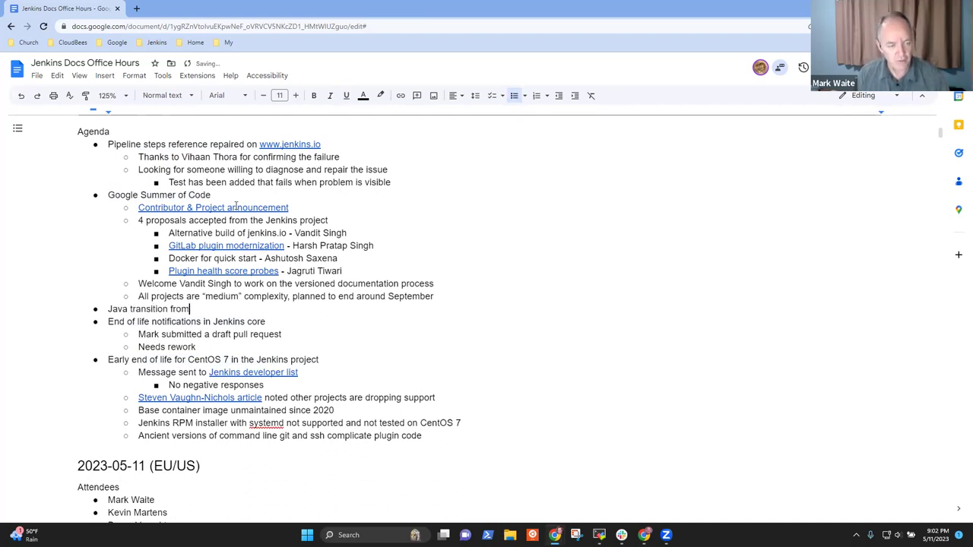
key(ctrl+BackSpace)
key(ctrl+BackSpace)
key(ctrl+BackSpace)
text(D)
key(BackSpace)
Enter "Java documentation transition from Java 11 to Java 17" as the new agenda bullet, leaving no empty bullet below it.
text(Java documentat)
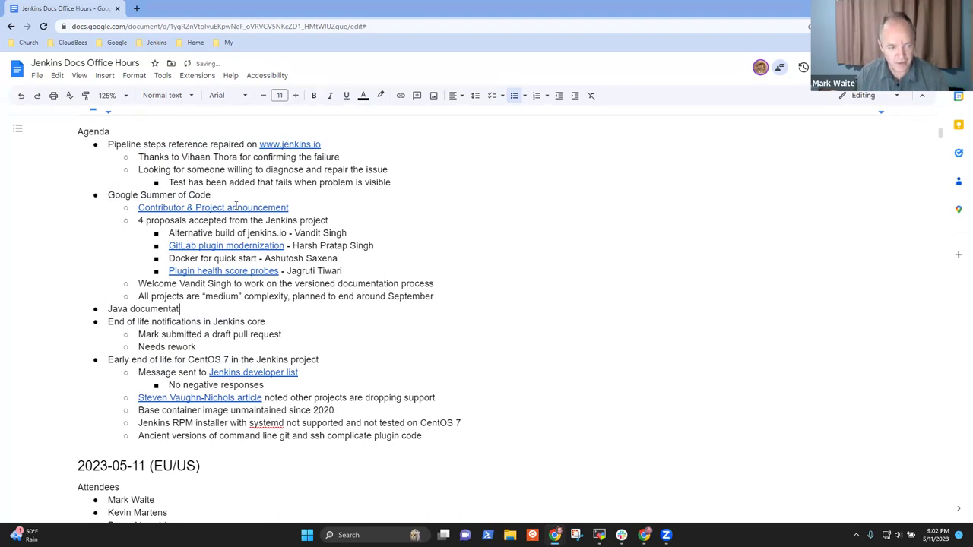
text(ion transition )
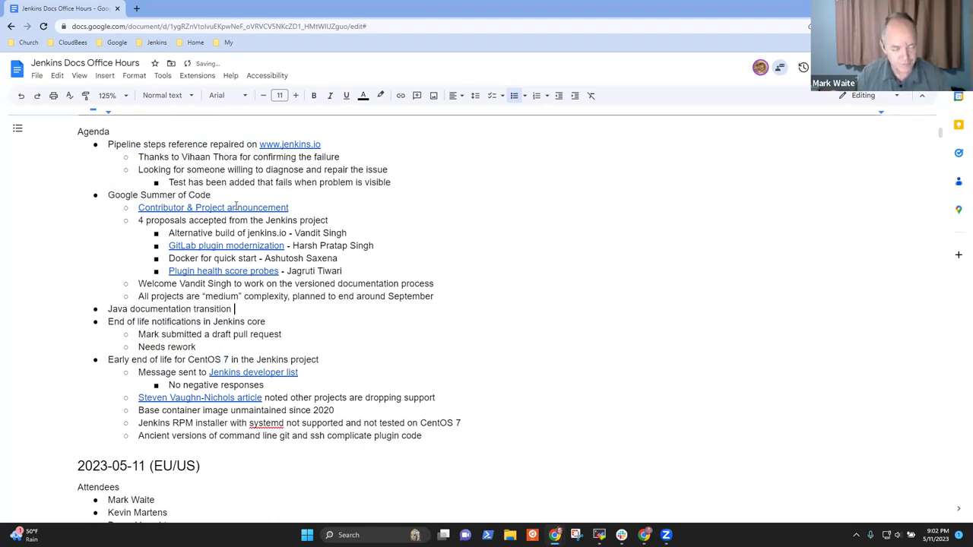
text(from Java 11 )
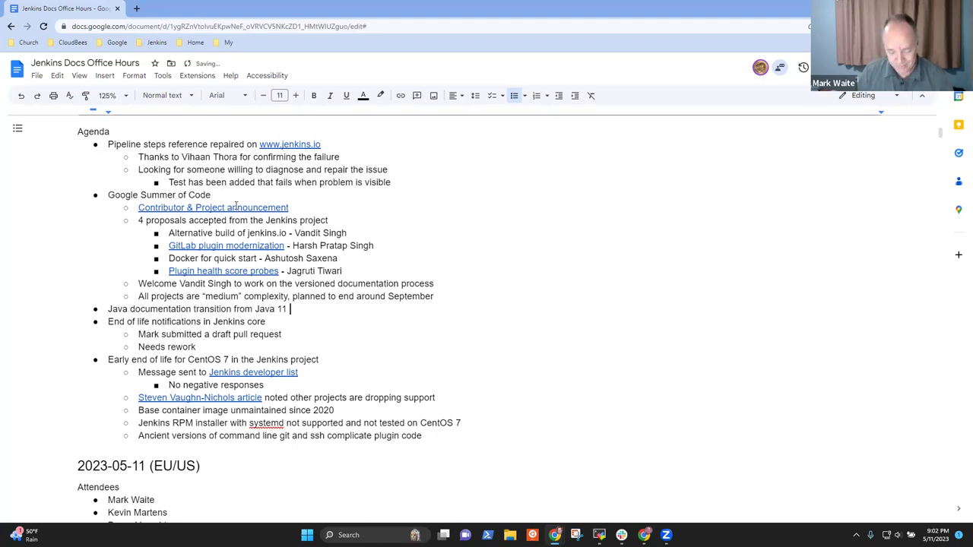
text(to Java 1)
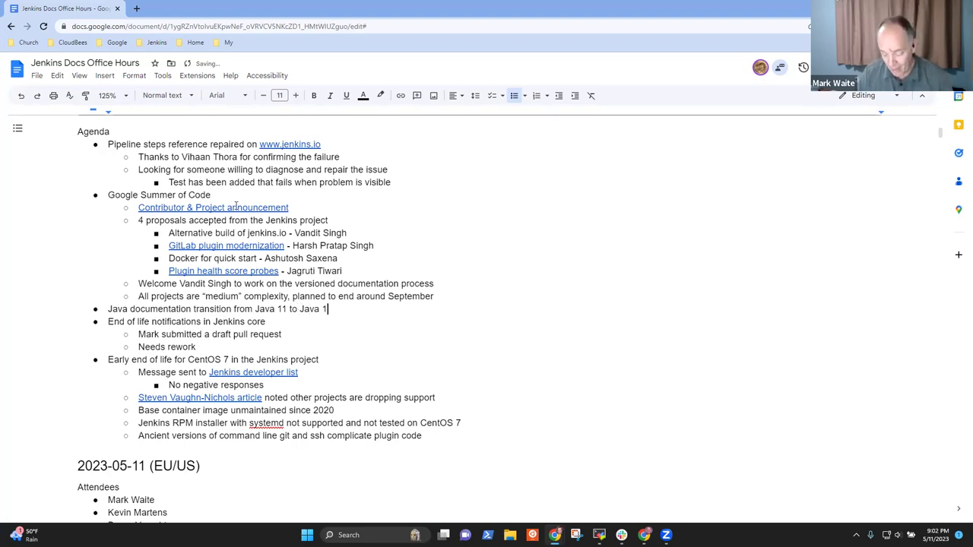
text(7)
key(Return)
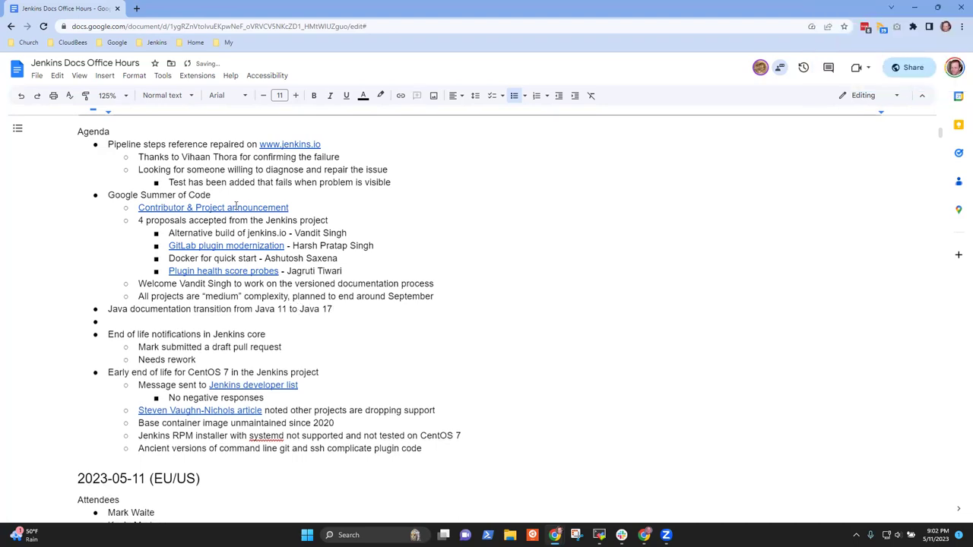
key(Return)
key(BackSpace)
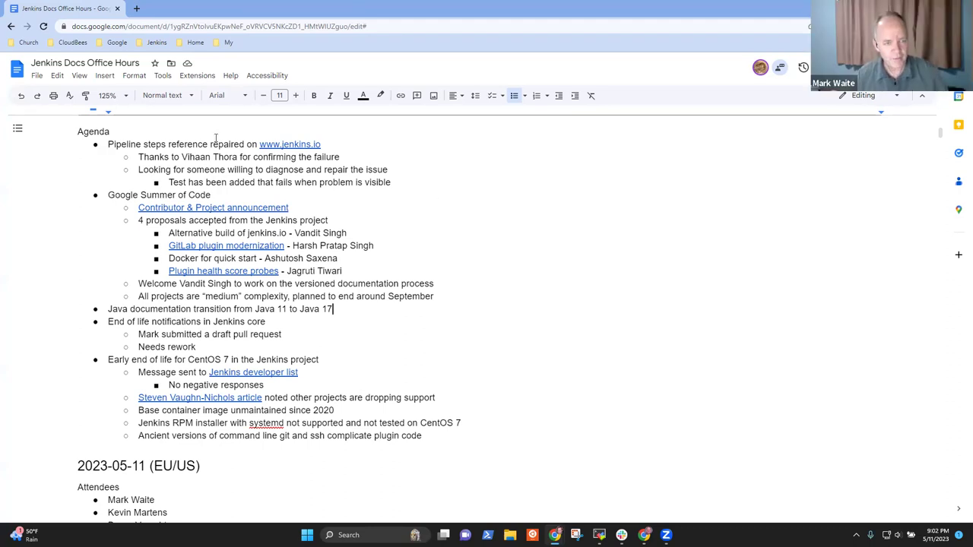
Highlight the Pipeline steps reference agenda item and open the Pipeline Steps Reference page of jenkins.io in a new browser tab.
click(188, 145)
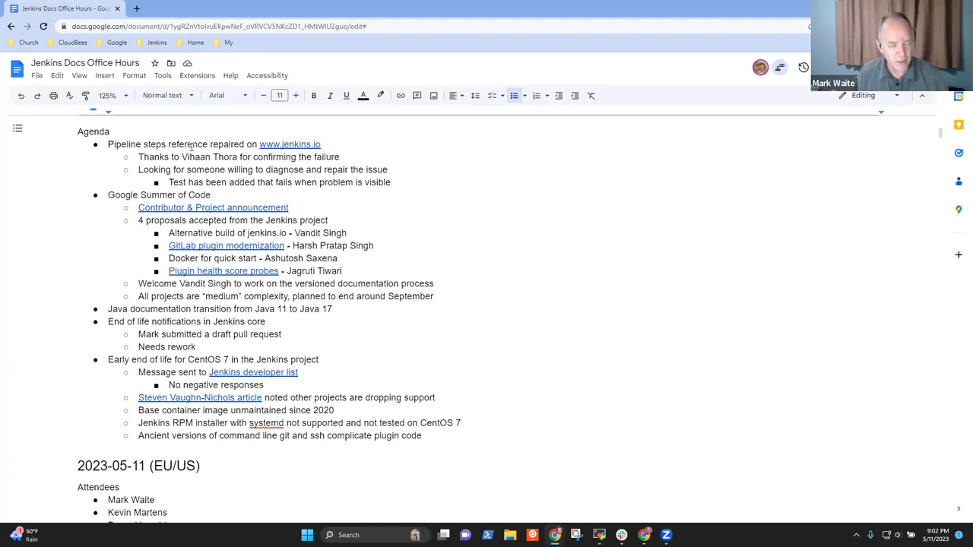
triple_click(192, 145)
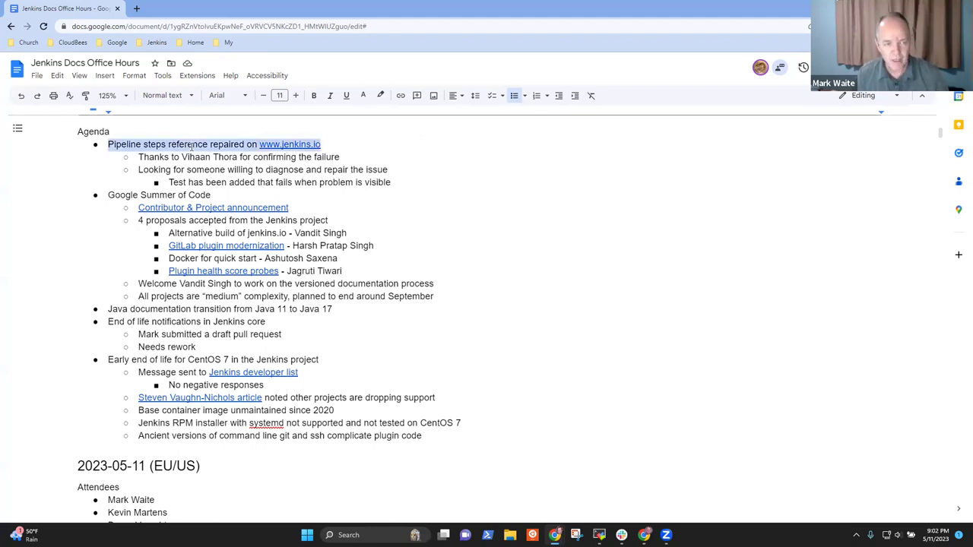
click(135, 10)
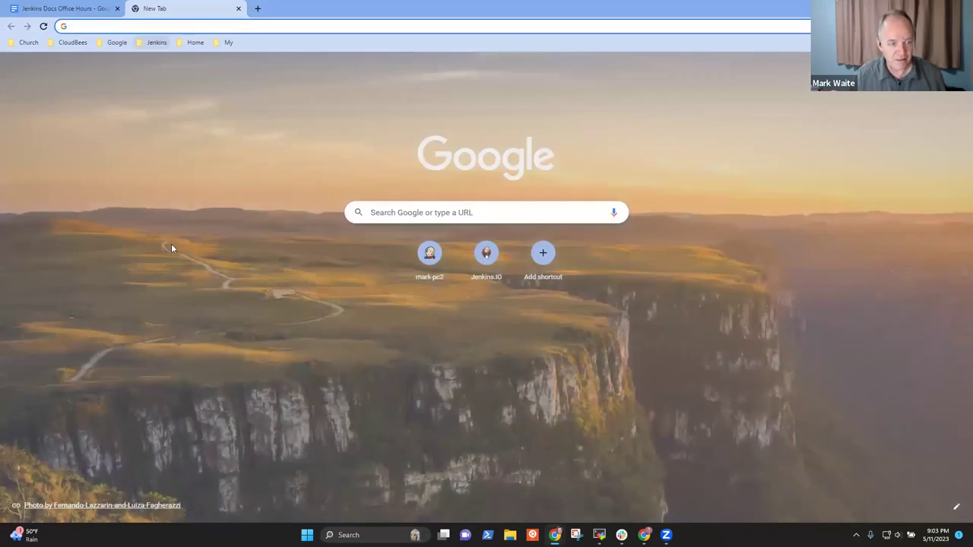
click(157, 41)
click(184, 200)
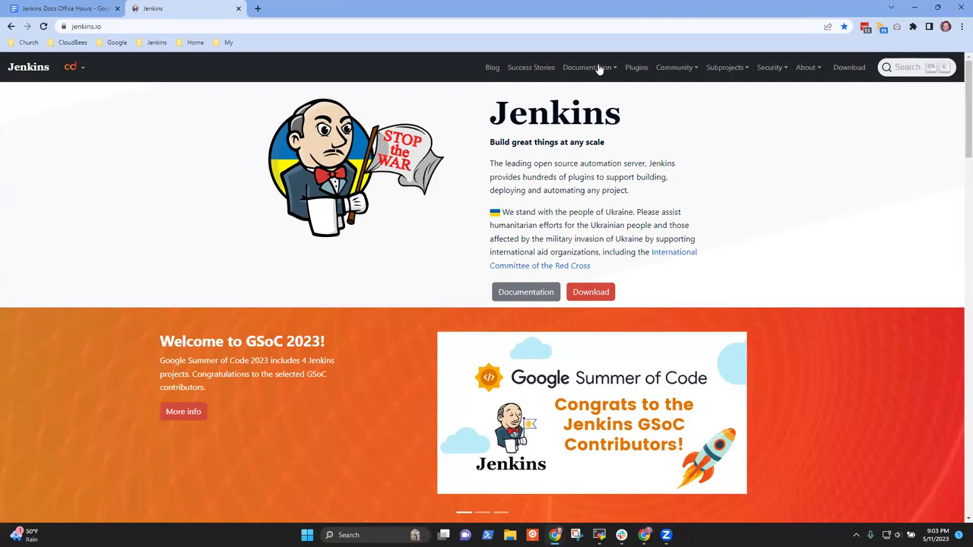
mouse_move(597, 68)
click(602, 116)
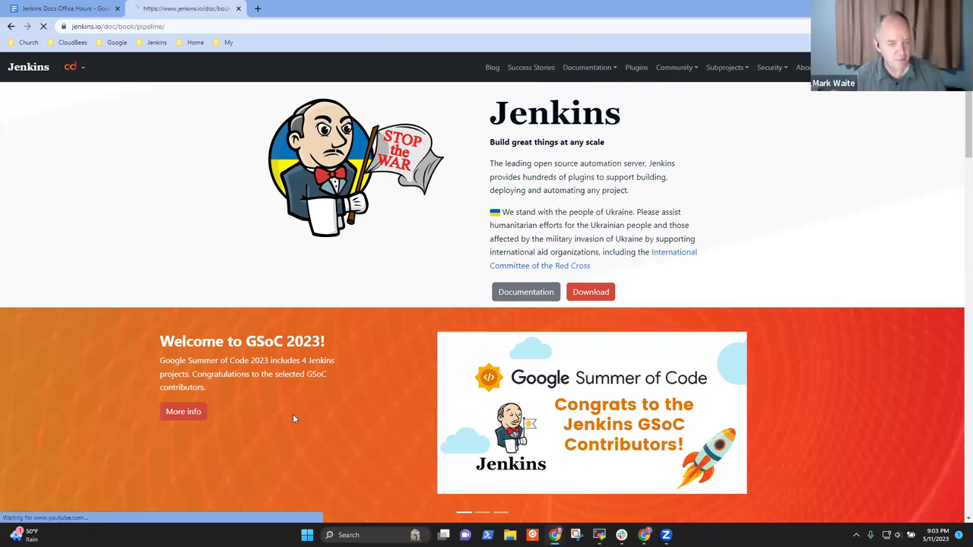
click(221, 518)
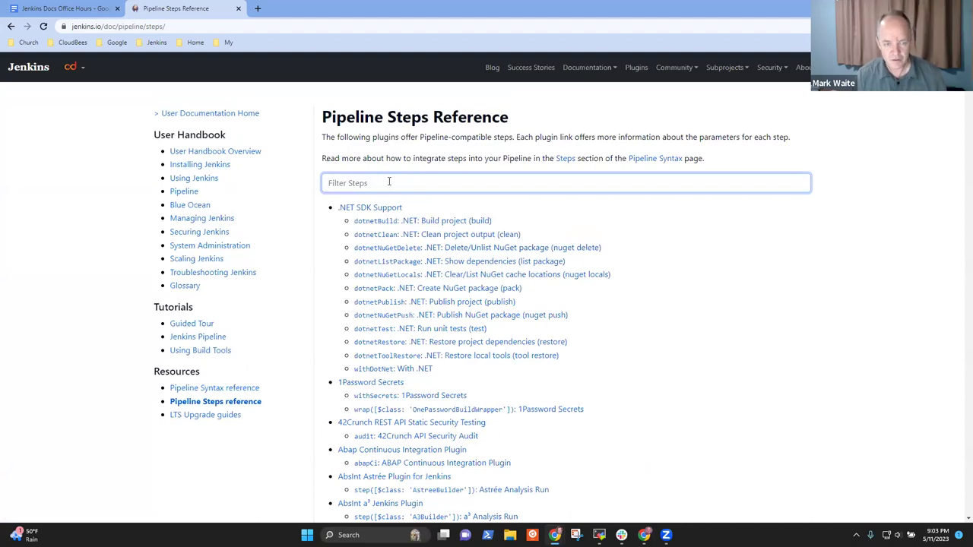
Filter the steps for "checkout", open "checkout: Check out from version control", and highlight its "Nested Choice of Objects" heading.
text(checkout)
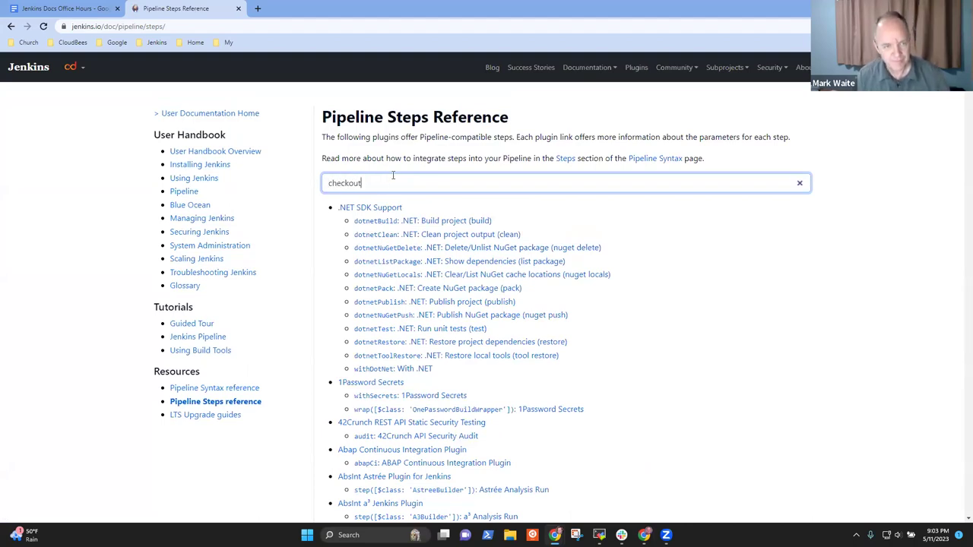
click(416, 277)
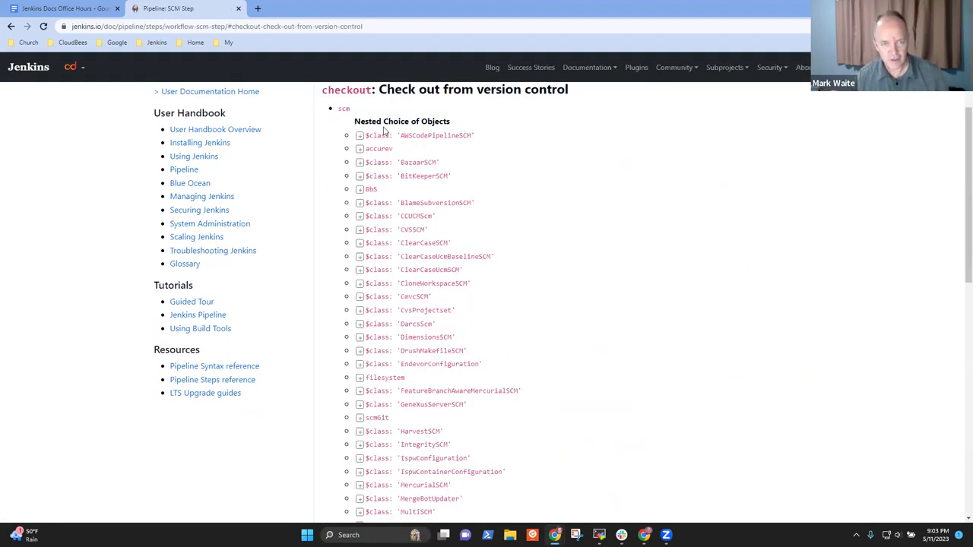
drag(355, 121, 437, 130)
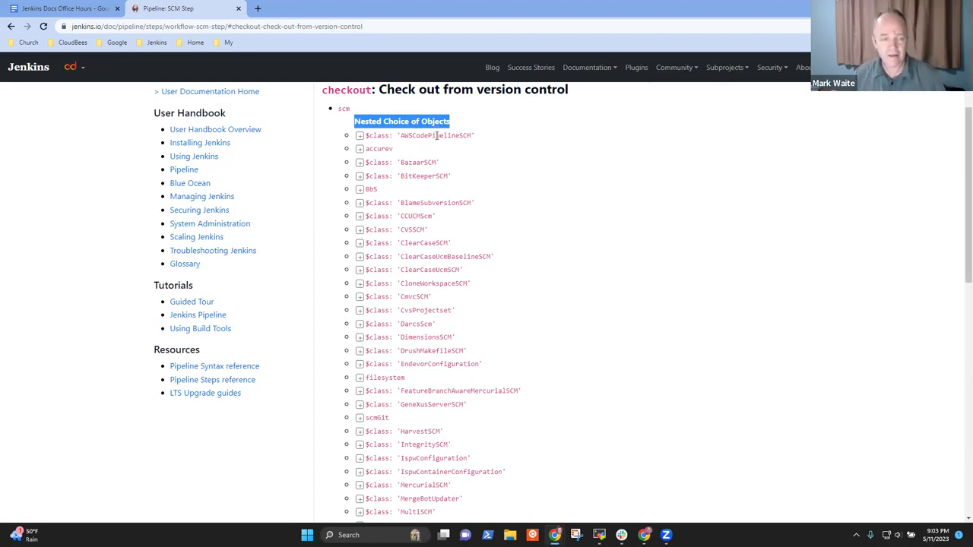
click(257, 8)
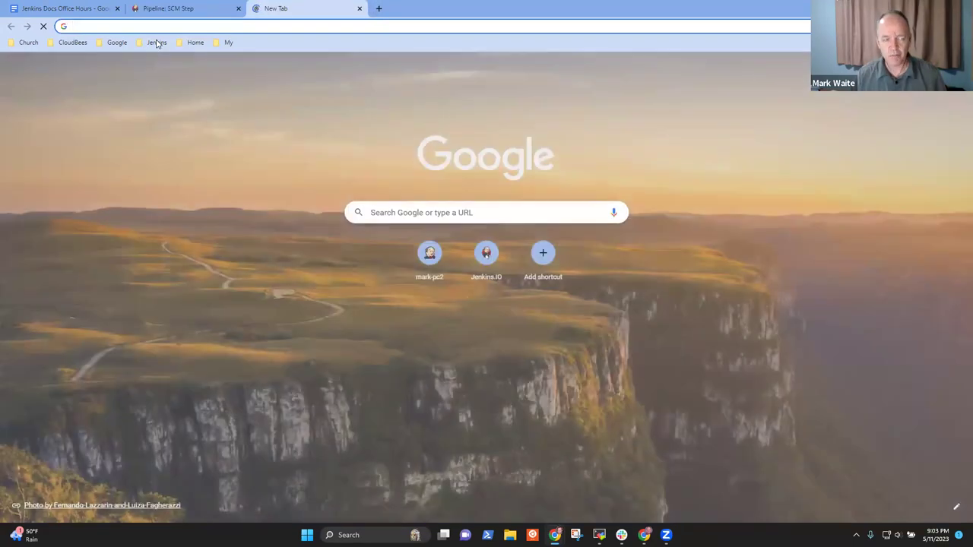
click(156, 43)
mouse_move(166, 141)
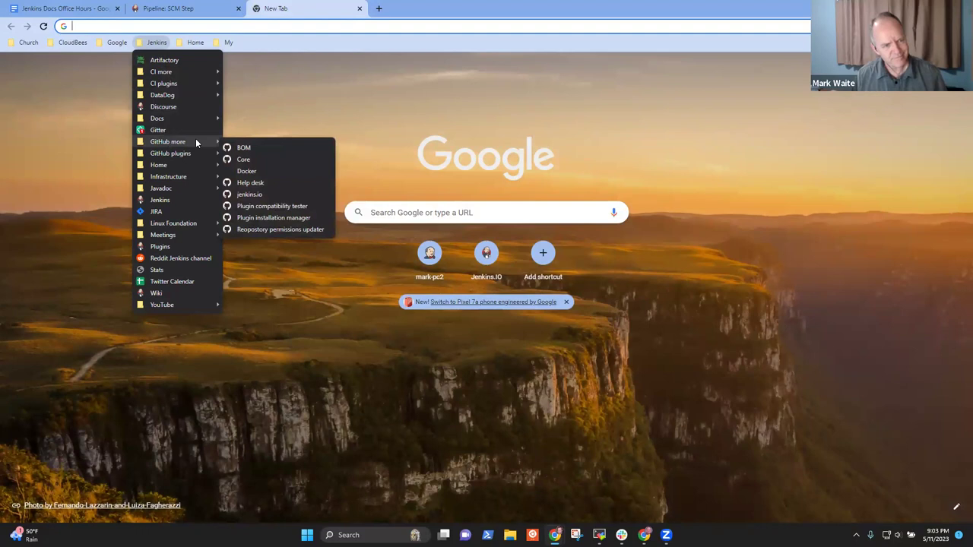
click(119, 26)
Return to the Jenkins Docs Office Hours document and highlight each sub-bullet under the Pipeline steps reference item in turn.
click(61, 8)
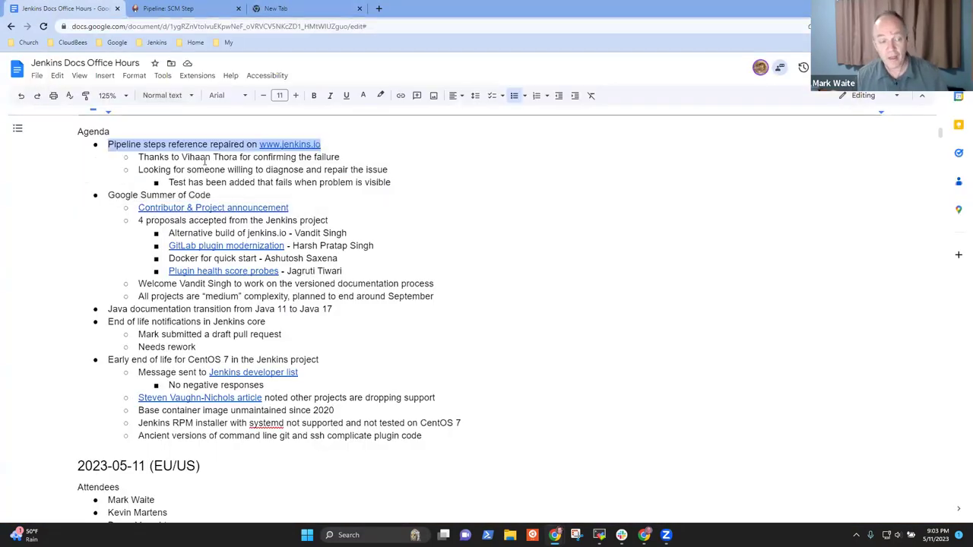
click(256, 182)
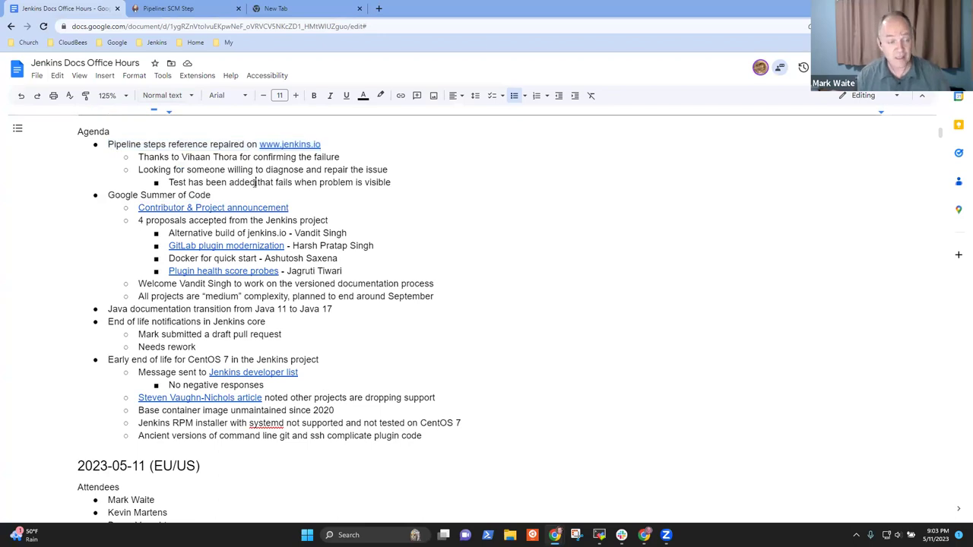
triple_click(255, 182)
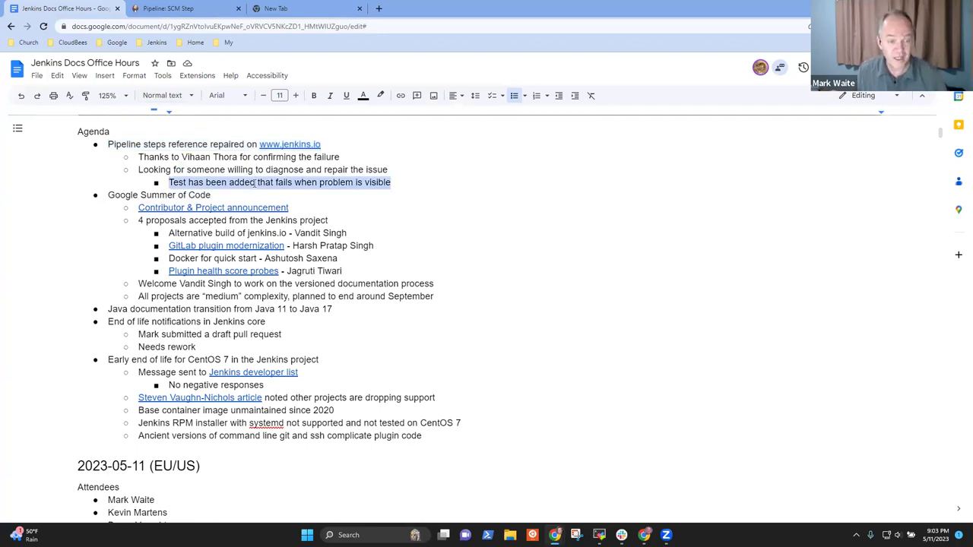
key(Up)
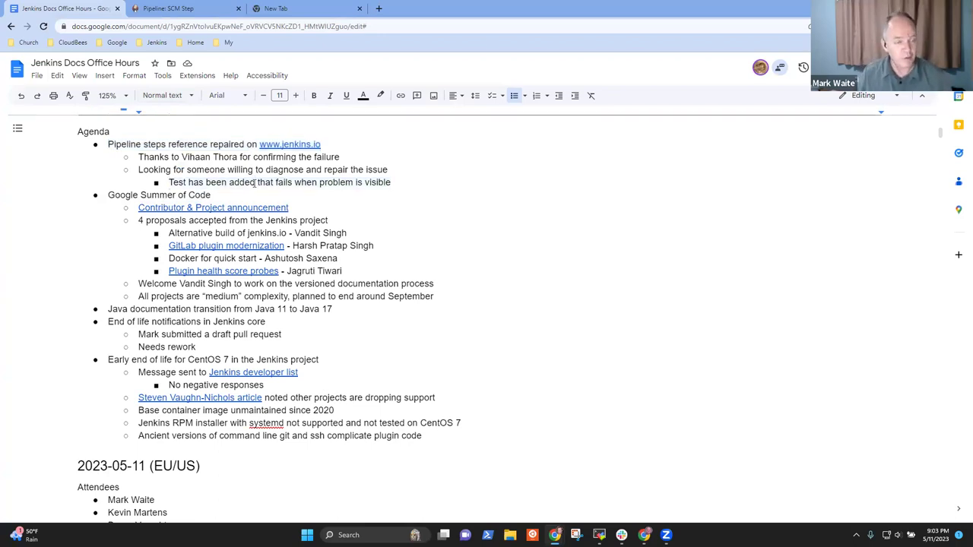
key(Home)
key(shift+End)
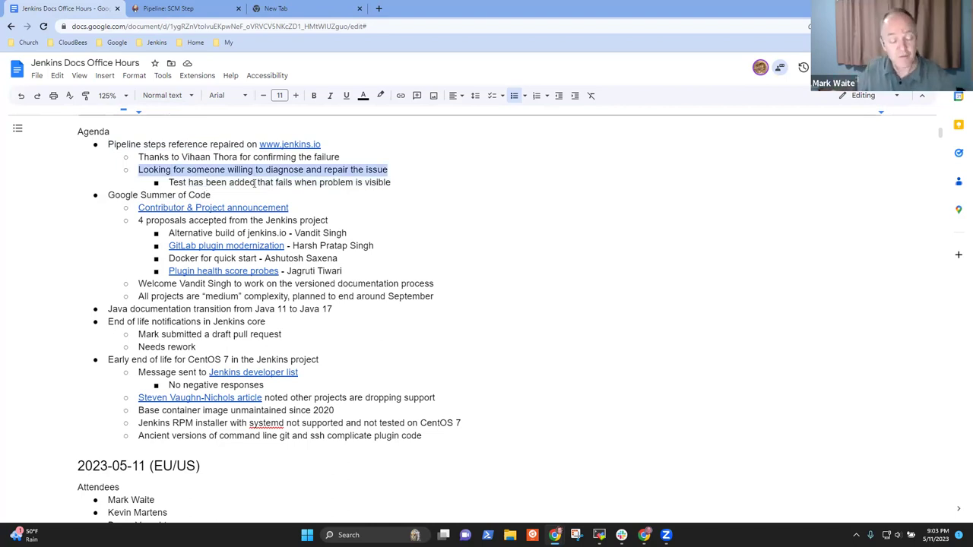
key(Up)
key(Home)
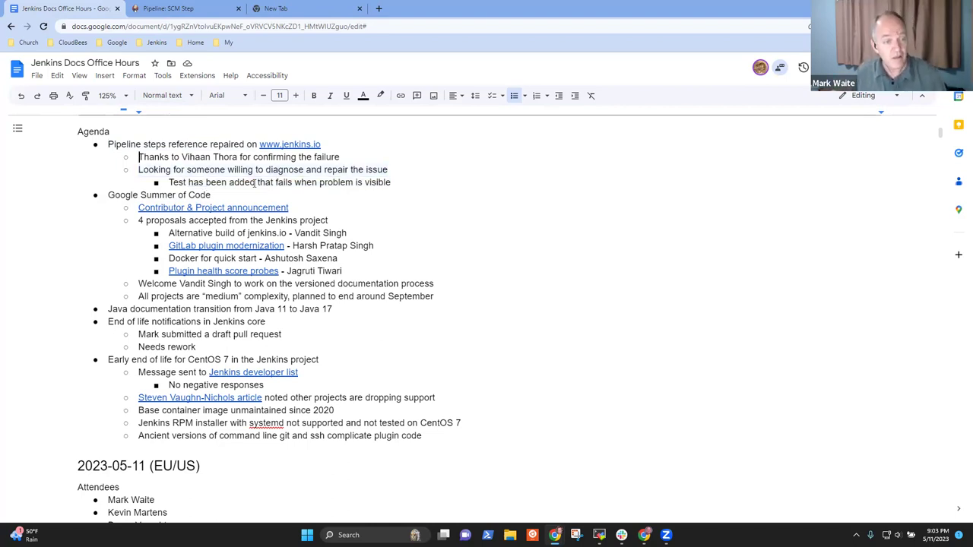
key(shift+End)
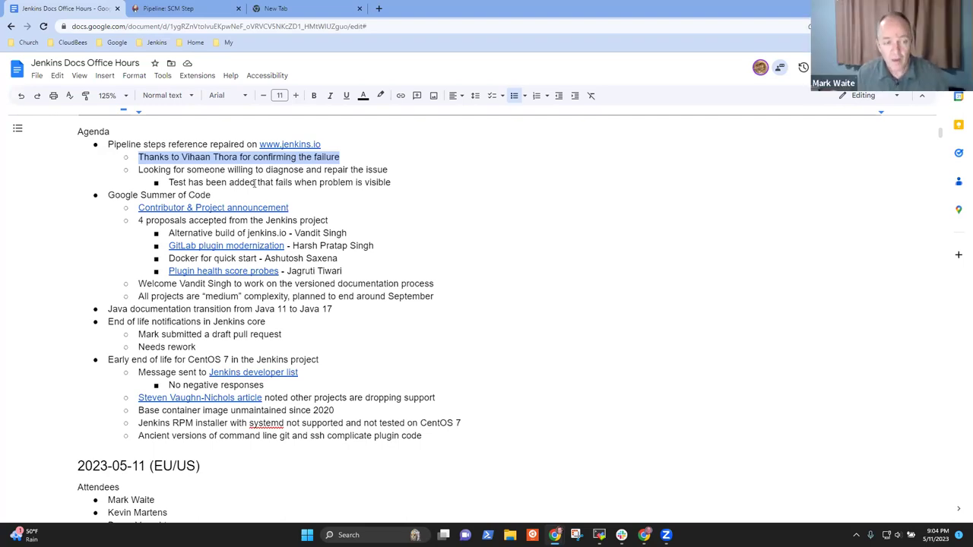
Add a sub-bullet below "Test has been added that fails when problem is visible" reading "Details on how to duplicate it are in the help desk ticket".
key(Down)
key(Down)
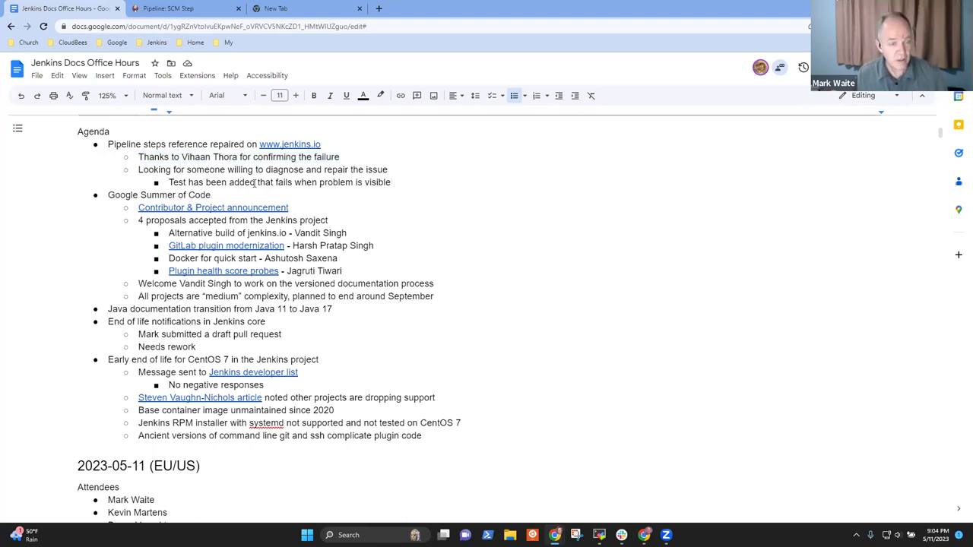
key(Return)
text(Details on how to duplicate it are in the)
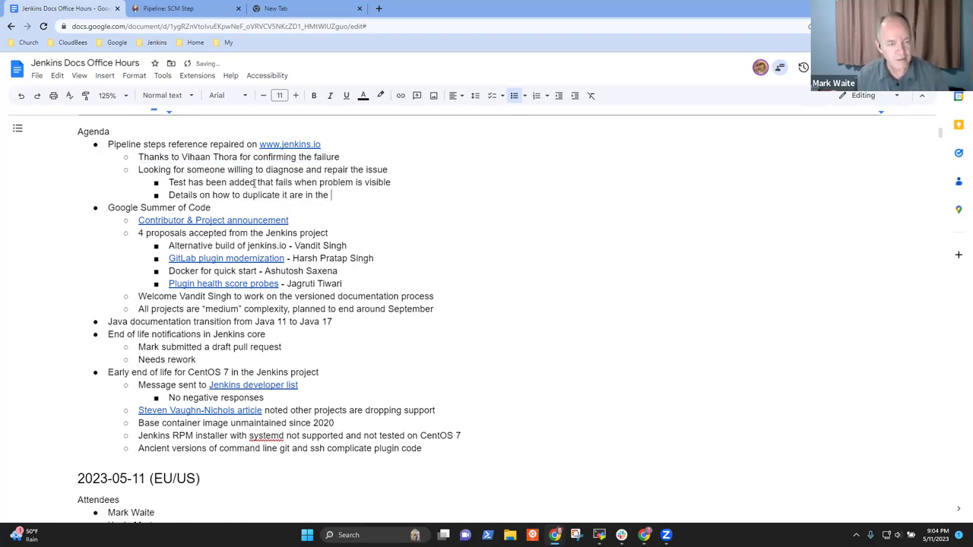
text( support ticket)
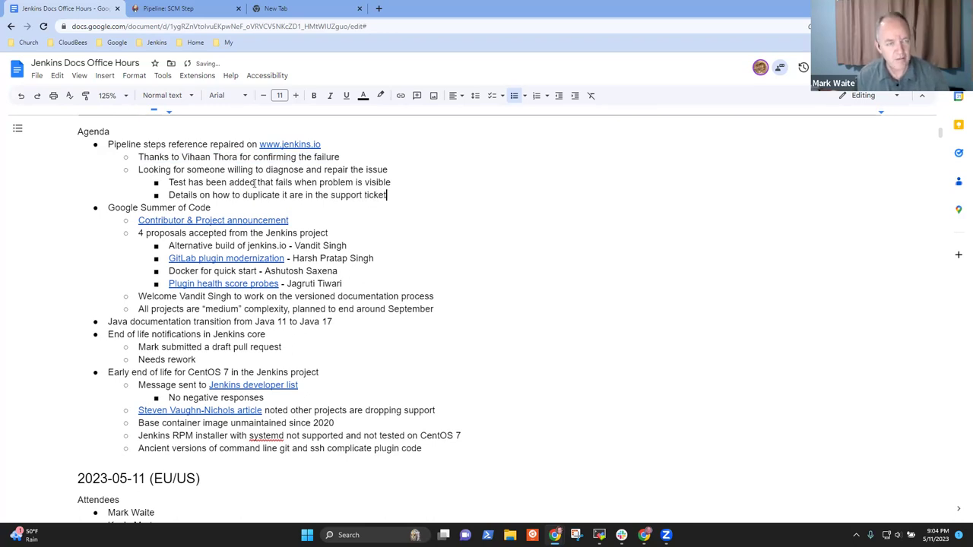
key(ctrl+shift+Left)
key(ctrl+shift+Left)
text(help desk ticket)
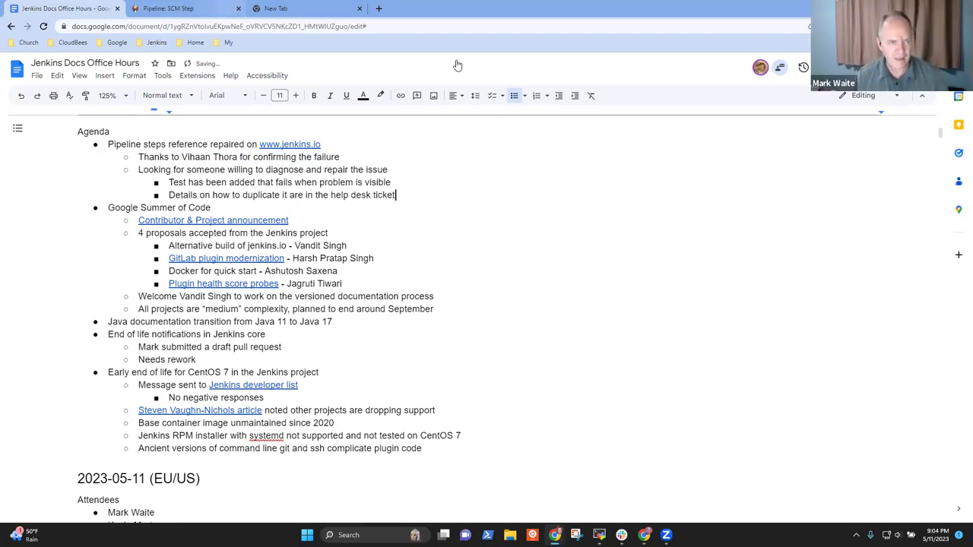
Open the open issues of the jenkins-infra/helpdesk GitHub repository in the empty browser tab and filter them by your own account as author.
click(282, 8)
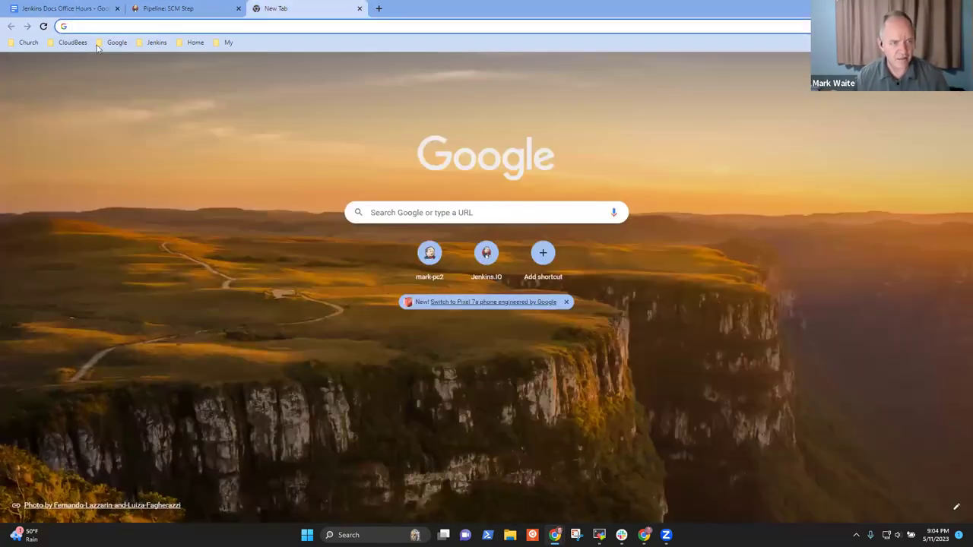
click(155, 42)
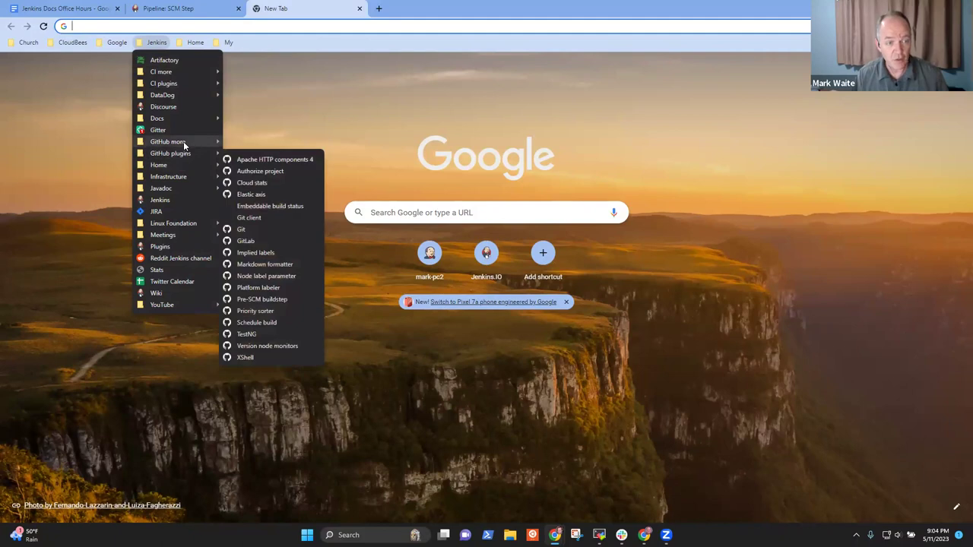
mouse_move(184, 143)
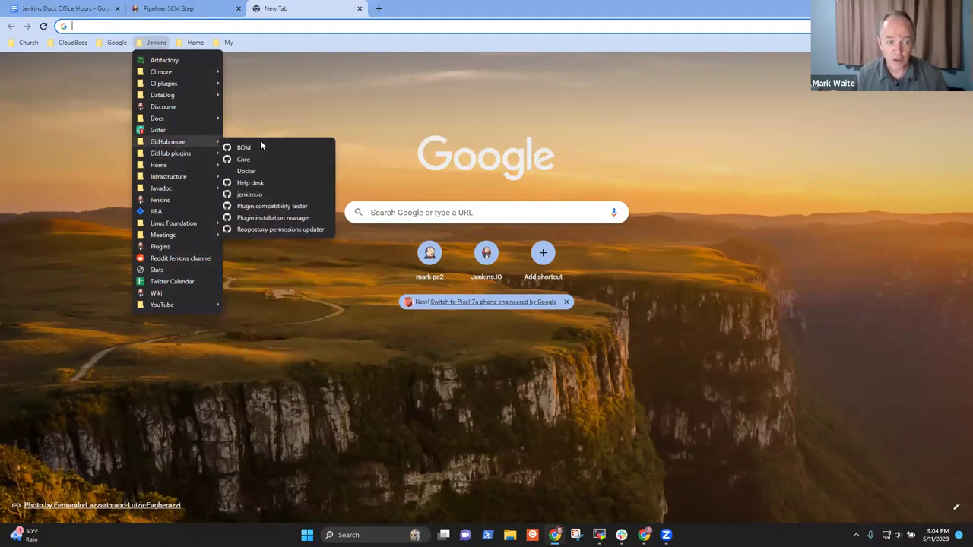
click(259, 182)
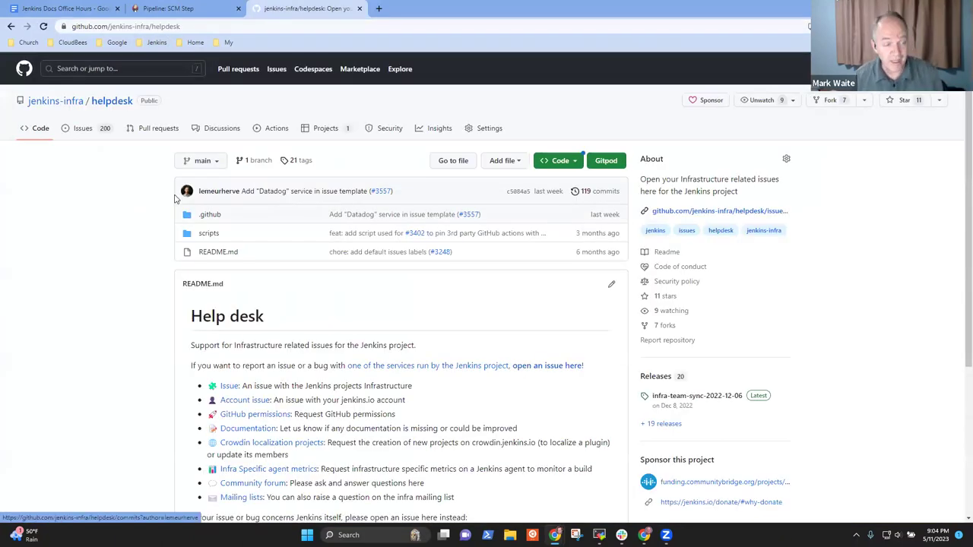
click(90, 133)
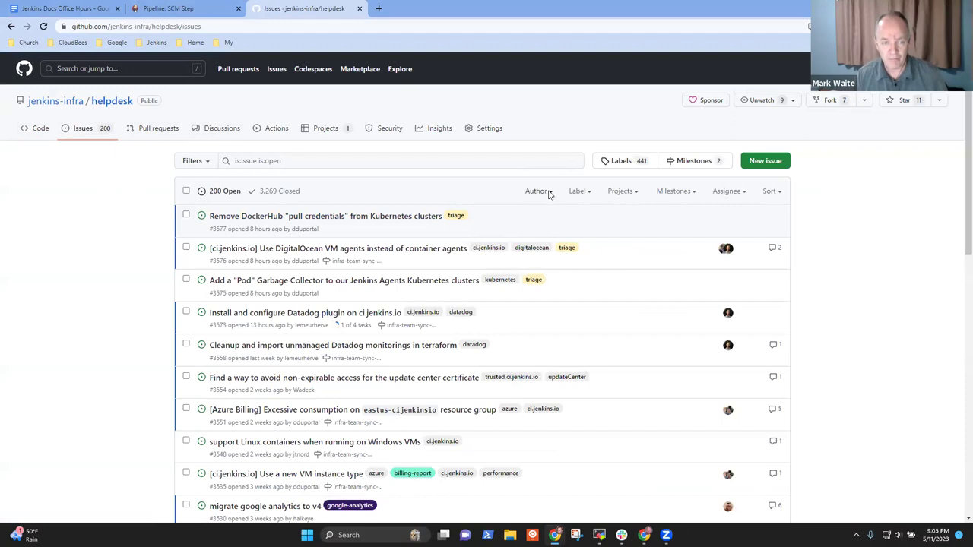
click(550, 194)
click(451, 252)
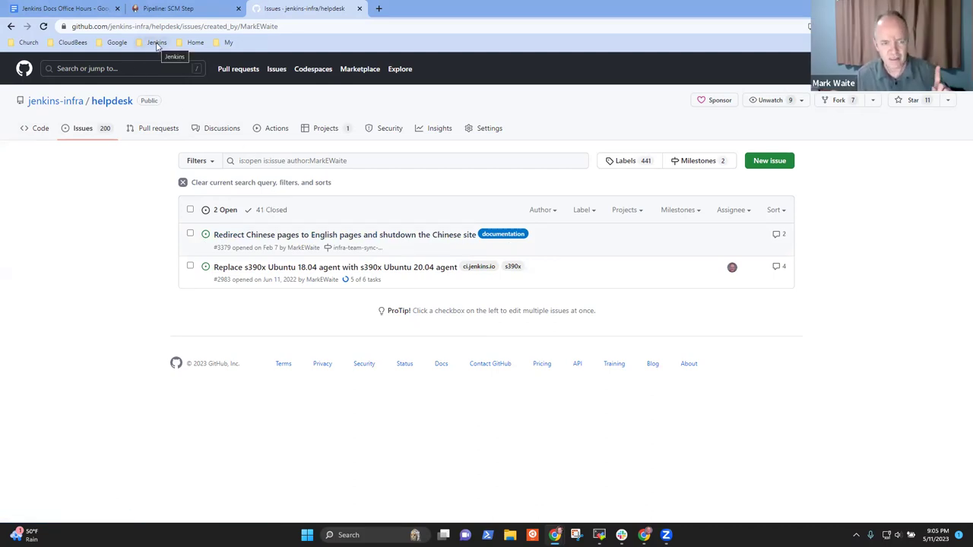
Filter the jenkins-infra/jenkins.io repository's issues by your own account as author and open "Pipeline steps reference is missing major sections".
click(157, 44)
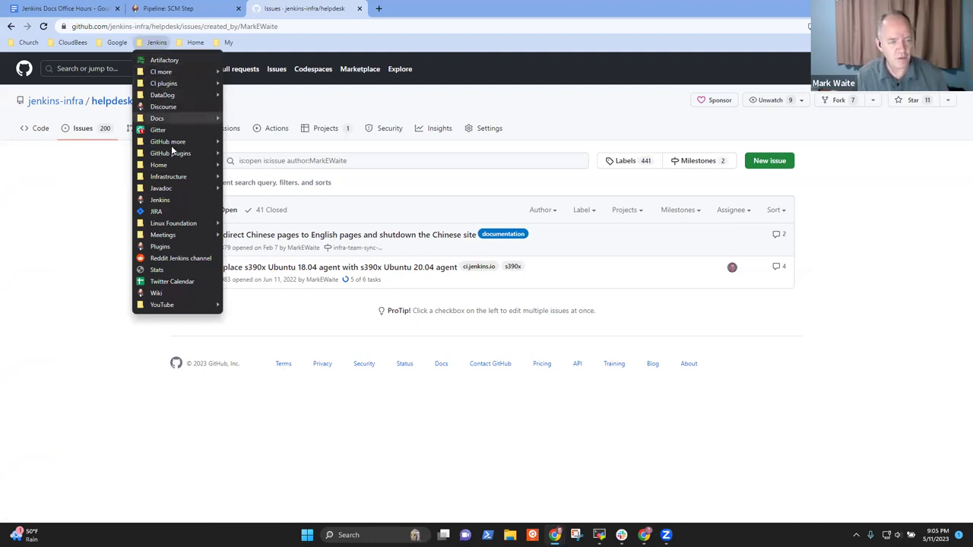
mouse_move(190, 142)
click(248, 195)
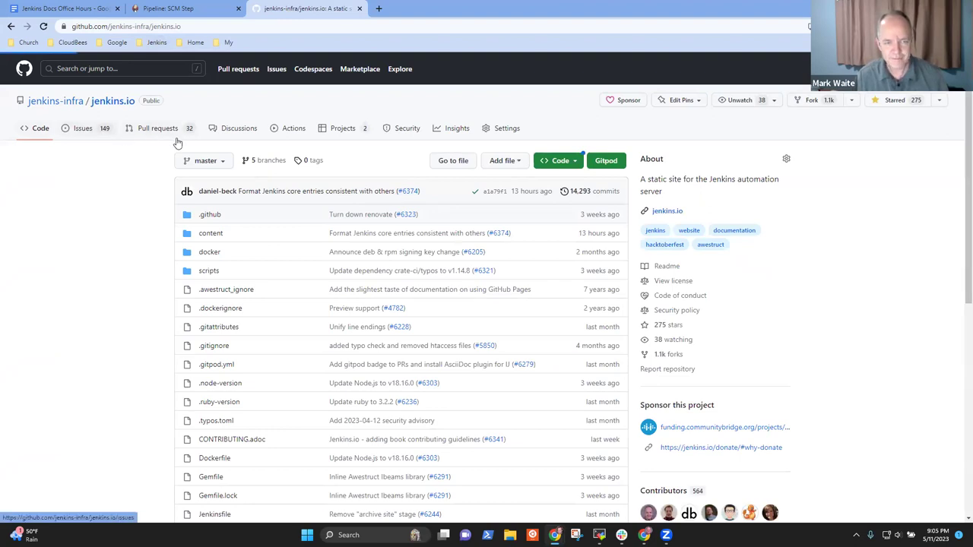
click(83, 128)
click(537, 246)
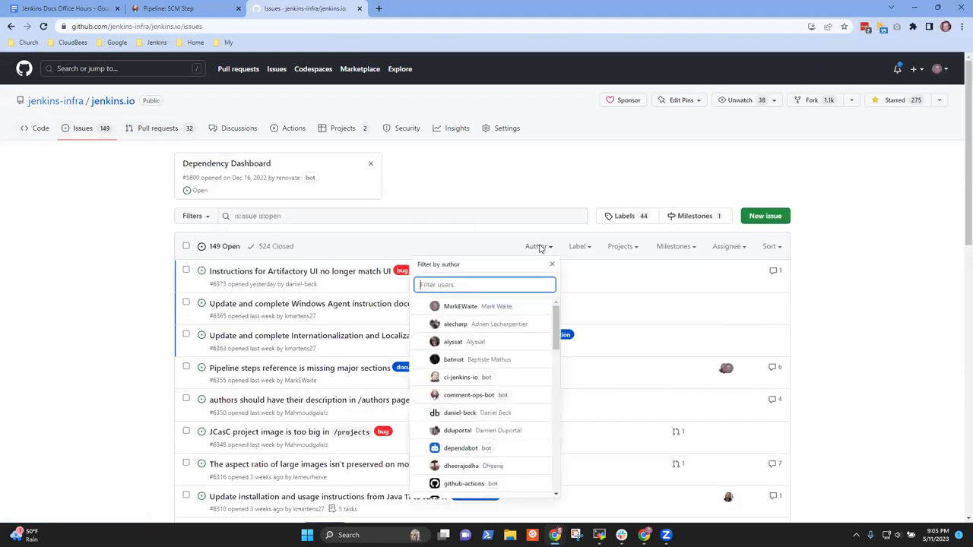
click(483, 307)
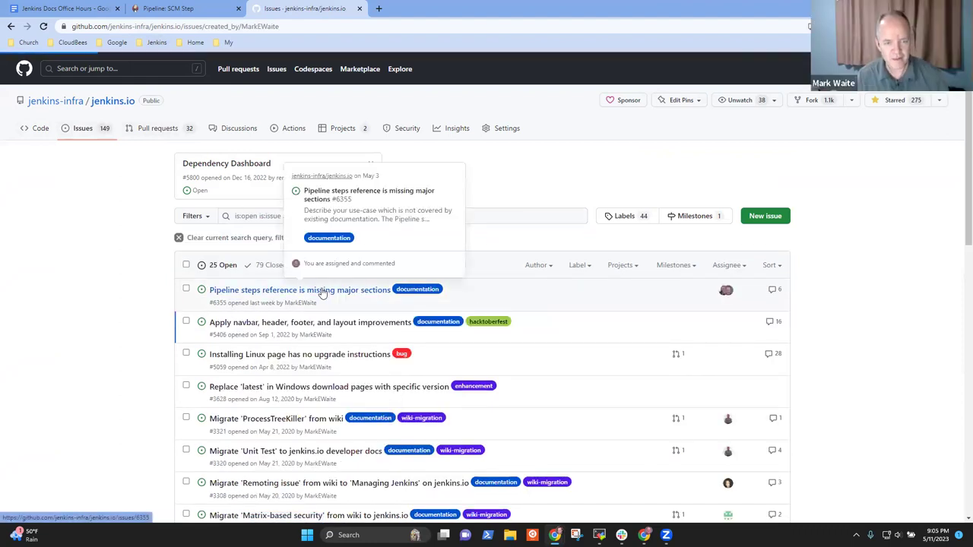
click(308, 291)
Read through the issue's comments to the end, copy the issue's web address, and return to the Jenkins Docs Office Hours document.
scroll(310, 312, down, 5)
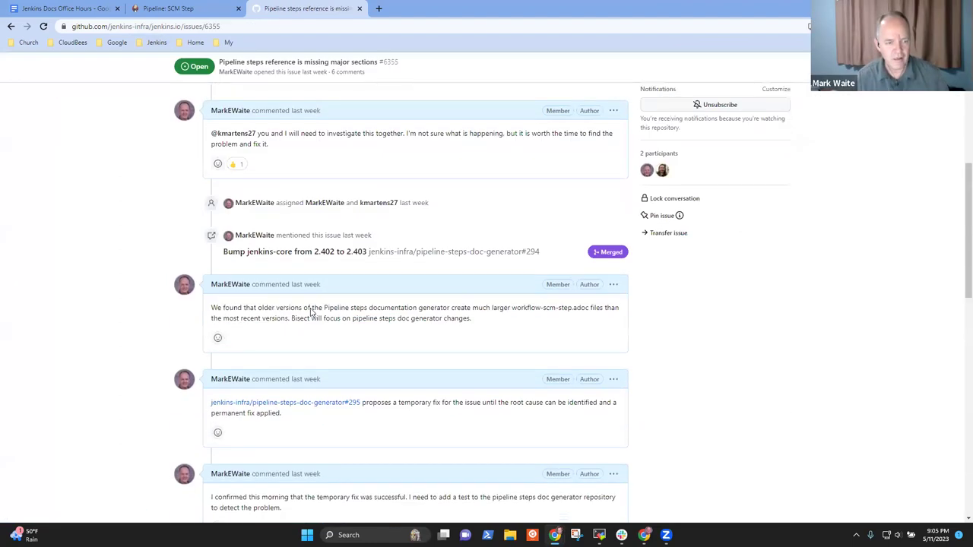
scroll(310, 313, down, 10)
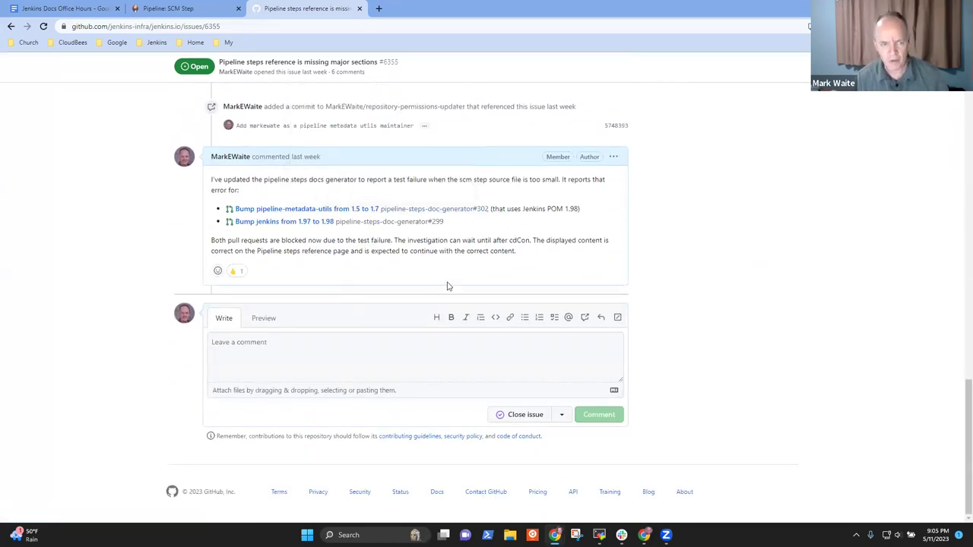
click(244, 25)
key(ctrl+c)
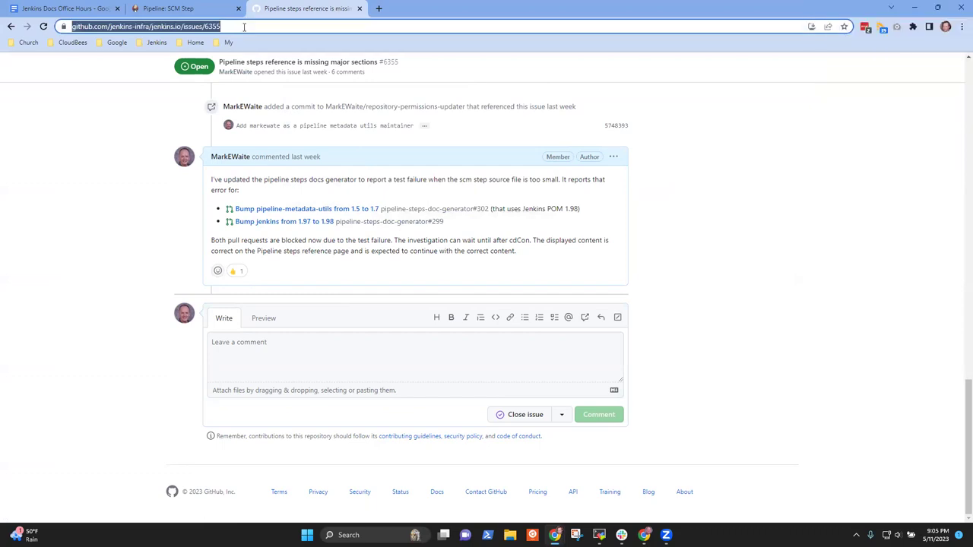
click(173, 8)
key(ctrl+shift+Tab)
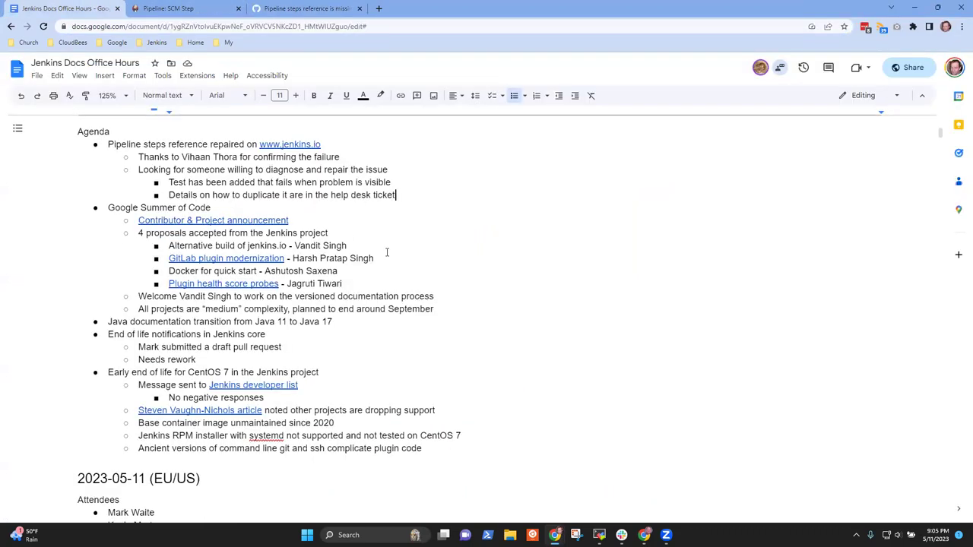
Insert "pull requests linked from the" before "help desk ticket" in the sub-bullet about duplicating the problem.
key(ctrl+Left)
key(ctrl+Left)
key(ctrl+Right)
text(pull re)
text(quests )
text(linked from the)
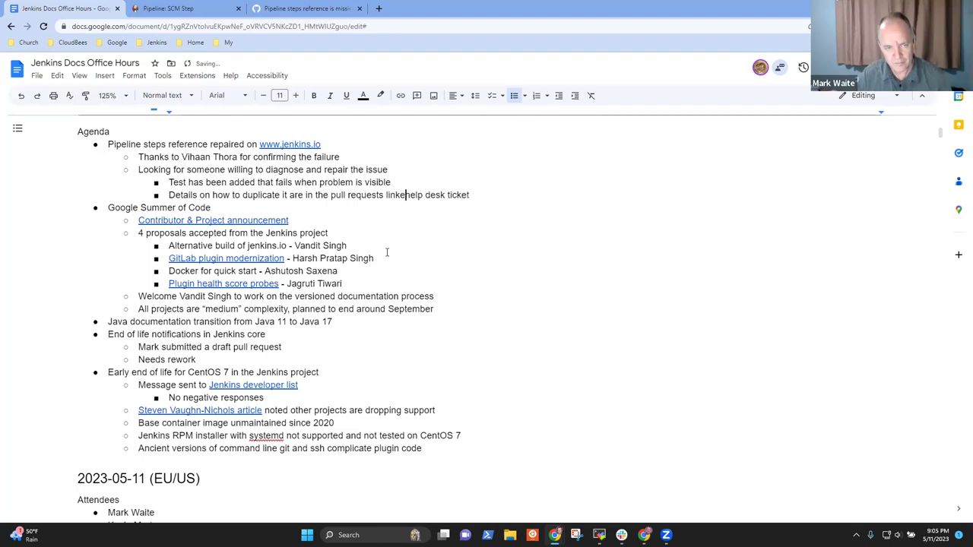
Link the words "help desk ticket" to the copied address of jenkins-infra/jenkins.io issue 6355.
key(ctrl+shift+Right)
key(ctrl+shift+Right)
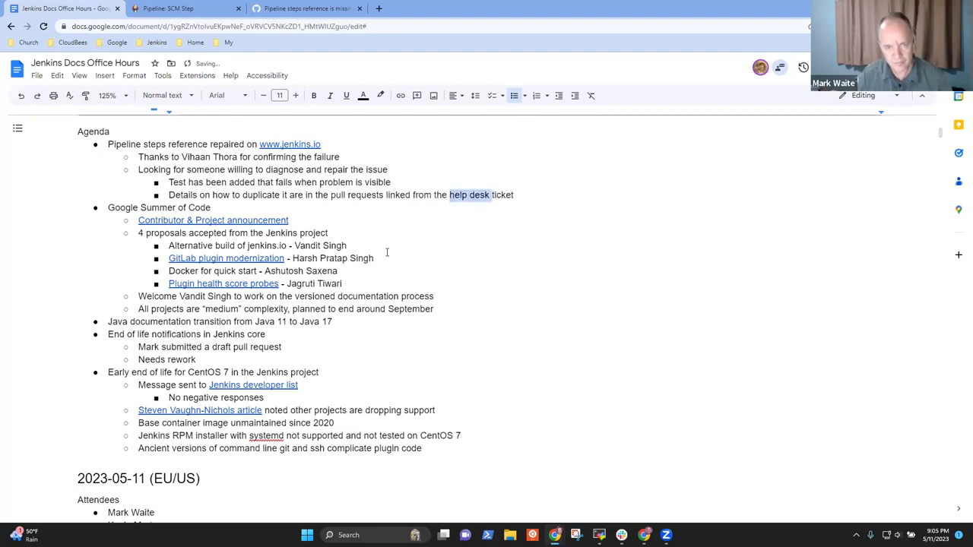
key(ctrl+shift+Right)
key(ctrl+k)
key(ctrl+v)
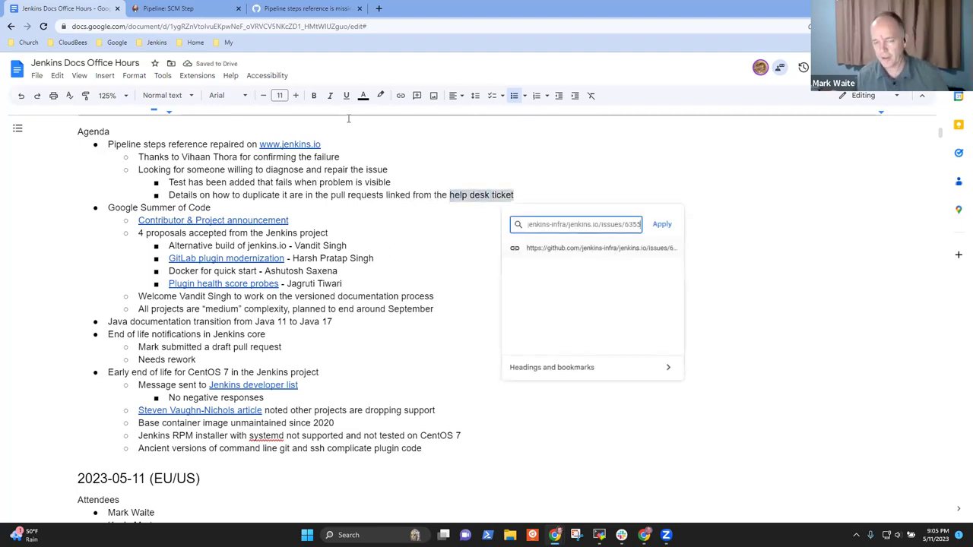
click(662, 224)
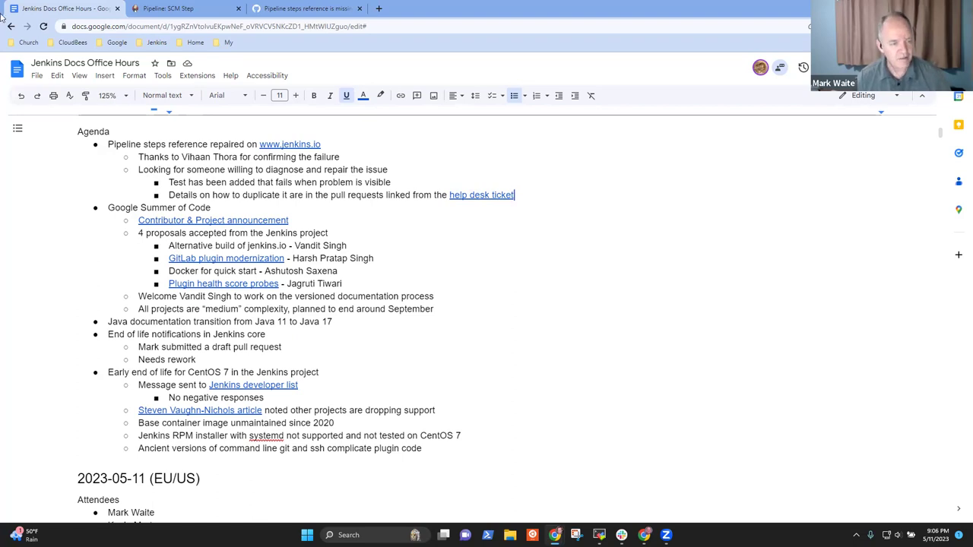
Open the "Contributor & Project announcement" link under Google Summer of Code and go to the blog post's list of this year's projects.
click(171, 199)
click(171, 208)
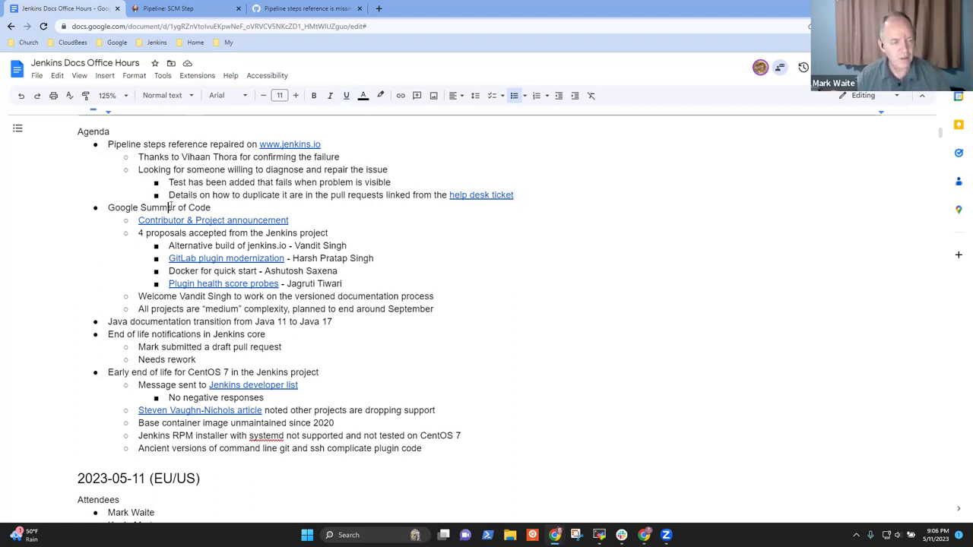
click(222, 220)
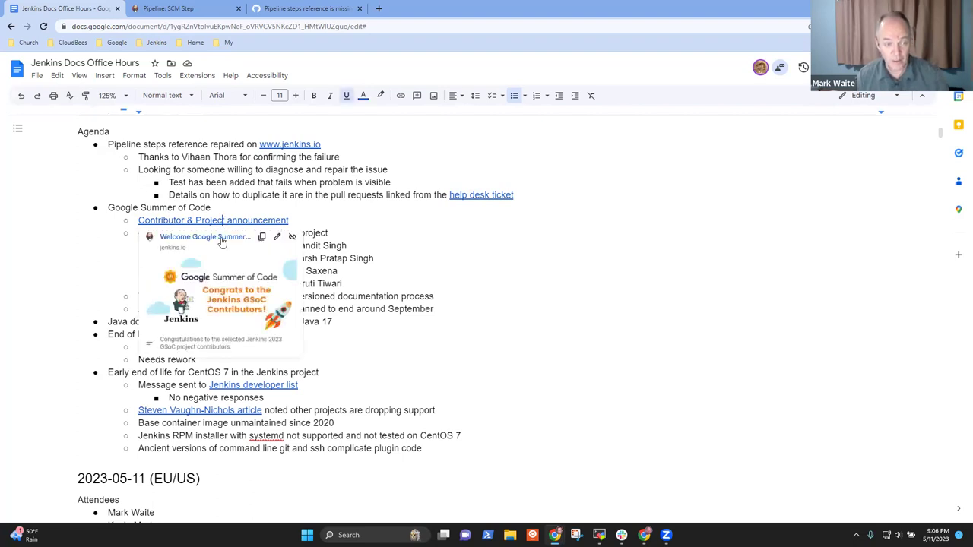
click(220, 242)
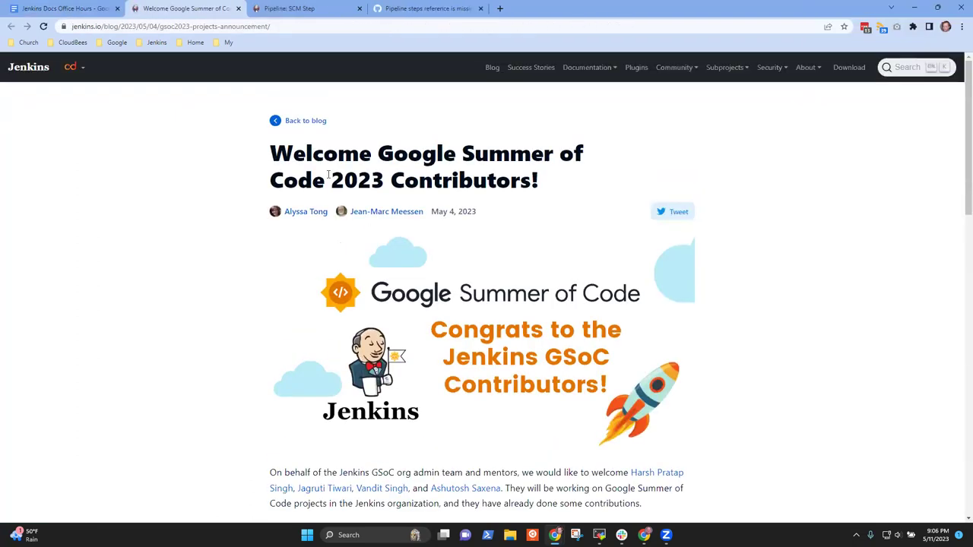
scroll(350, 175, down, 4)
scroll(350, 173, down, 3)
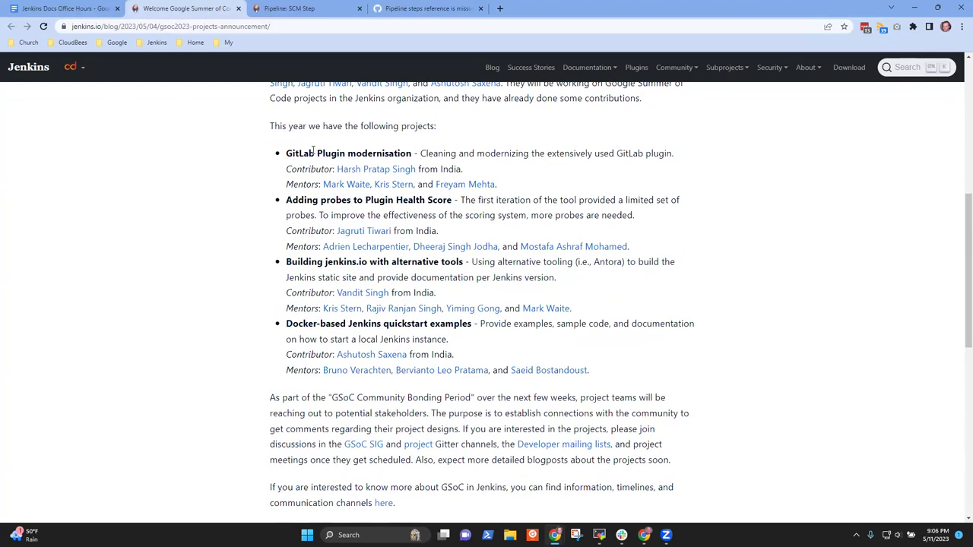
Highlight each of the four project titles in turn, from GitLab Plugin modernisation to Docker-based Jenkins quickstart examples, ending back on the GitLab title.
drag(286, 155, 411, 155)
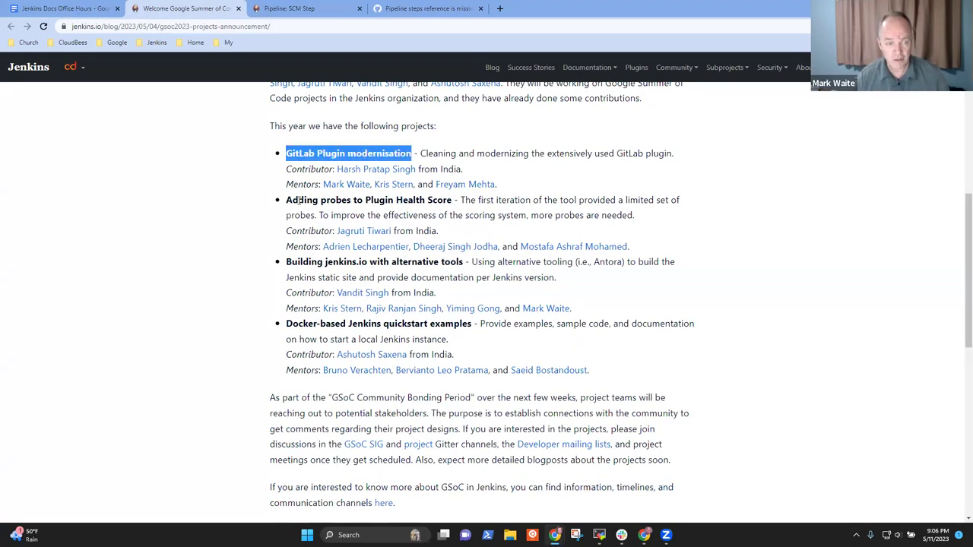
drag(287, 200, 452, 200)
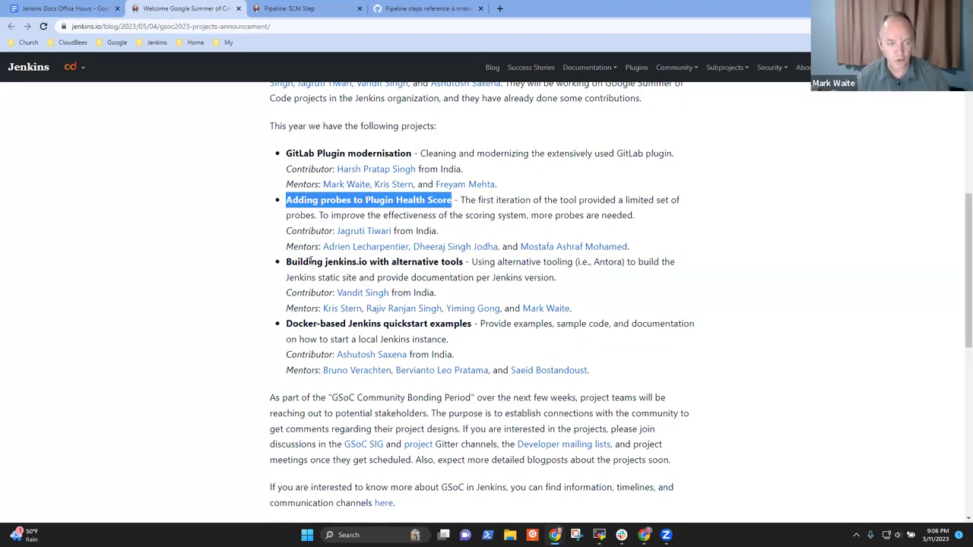
drag(287, 262, 462, 261)
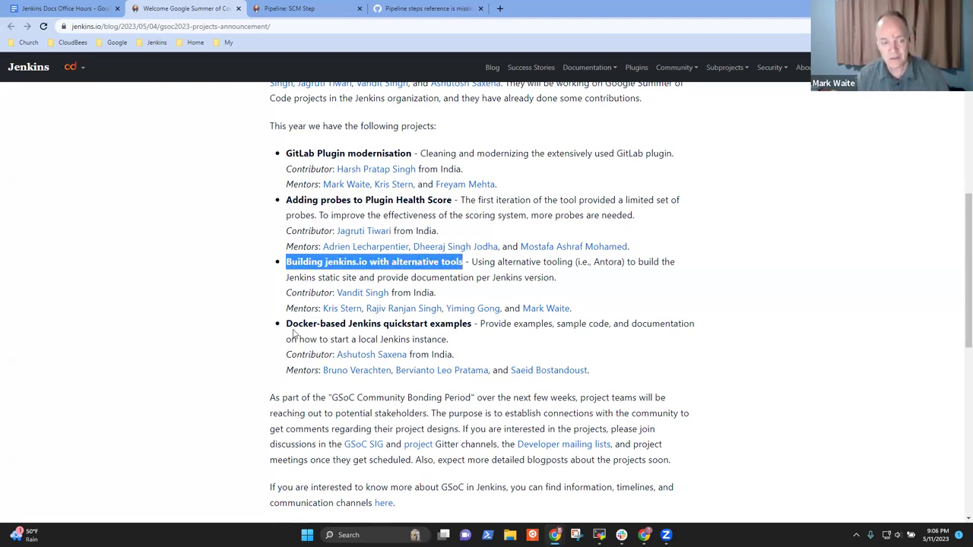
triple_click(301, 325)
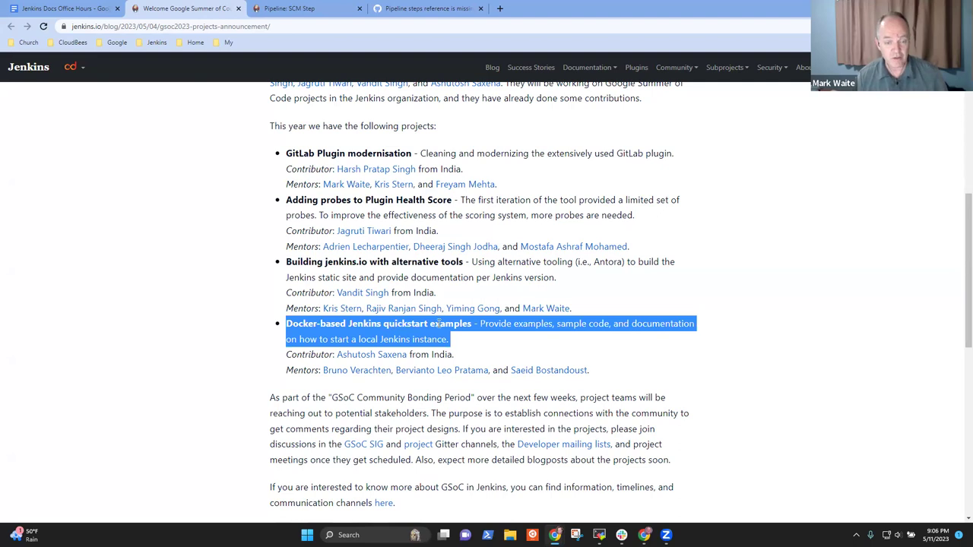
drag(287, 325, 441, 327)
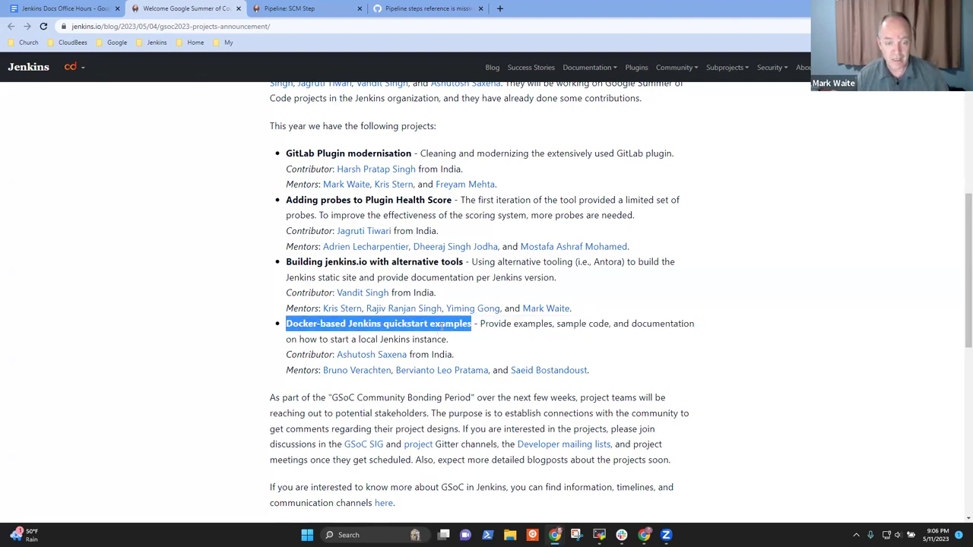
double_click(295, 154)
drag(296, 155, 387, 153)
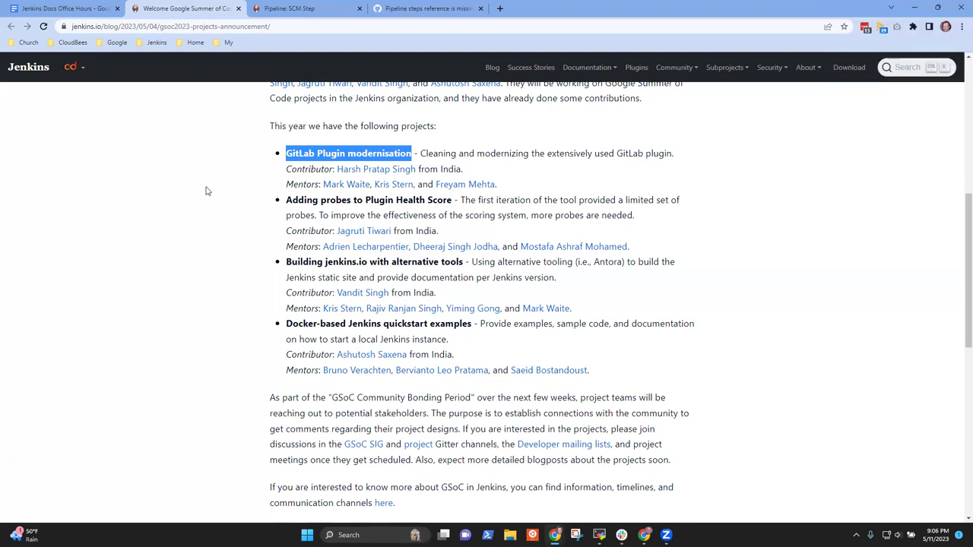
Highlight the contributor line under "Adding probes to Plugin Health Score", clear the highlight, and return to the Jenkins Docs Office Hours document.
drag(440, 231, 287, 233)
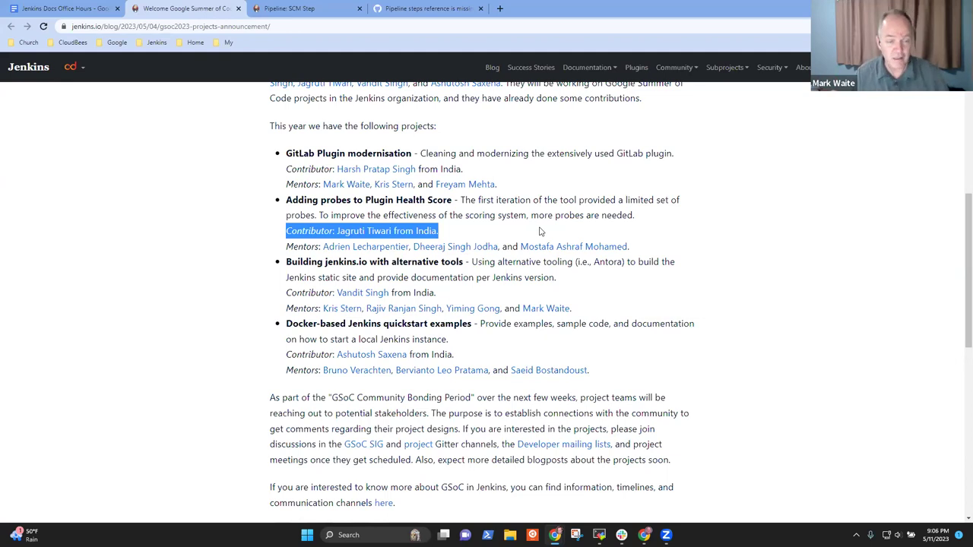
click(507, 230)
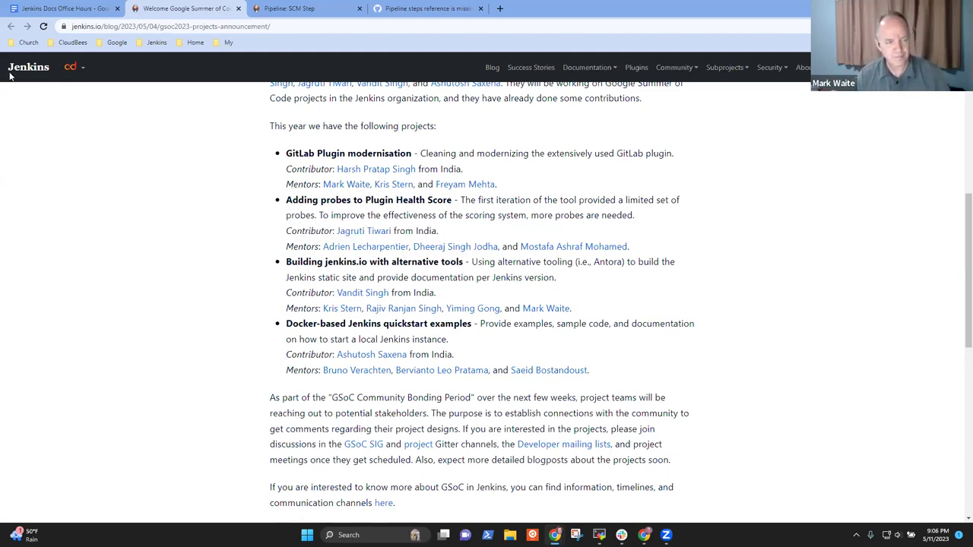
click(67, 9)
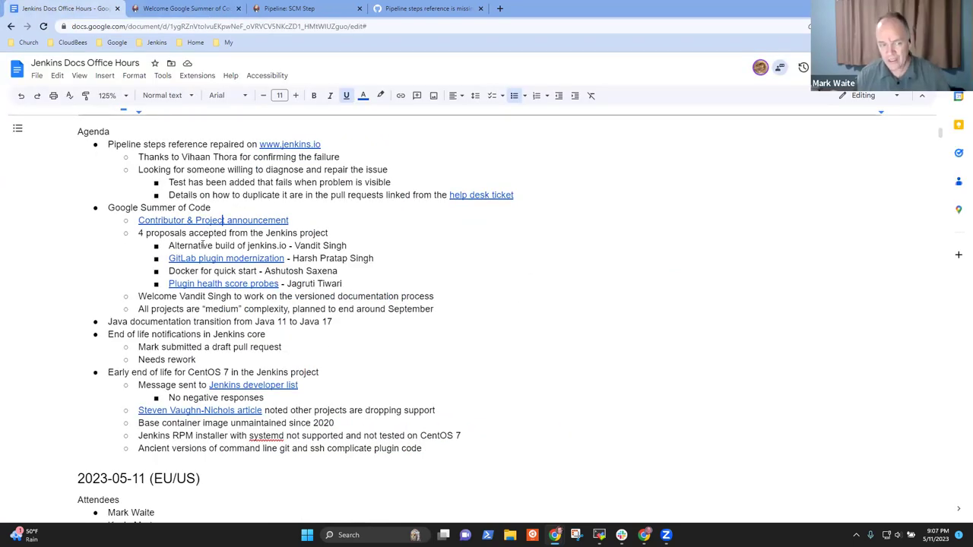
Change the final word of the welcome bullet about versioned documentation to "project".
click(430, 295)
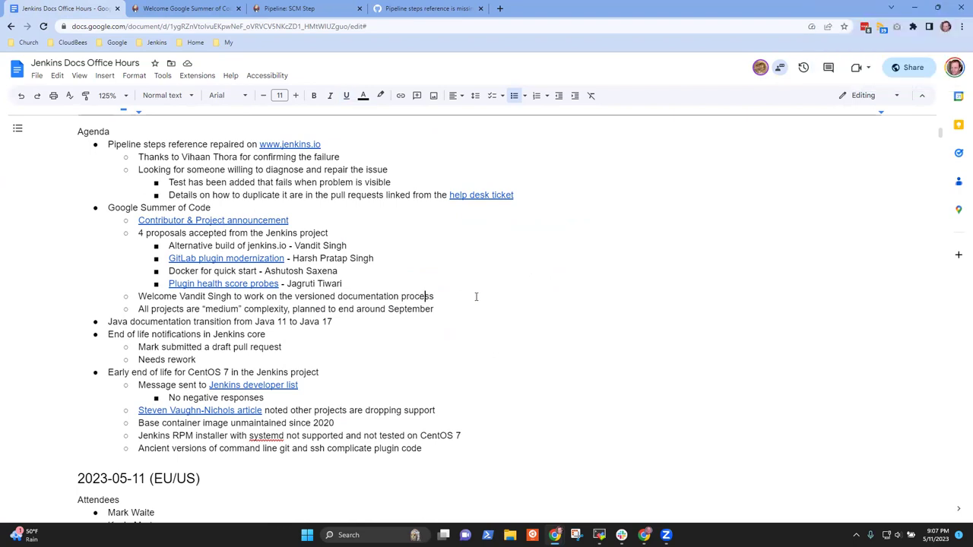
double_click(476, 296)
text(project)
Add the bullet "Community bonding period has started, ends May 28" below the welcome bullet under Google Summer of Code.
key(Return)
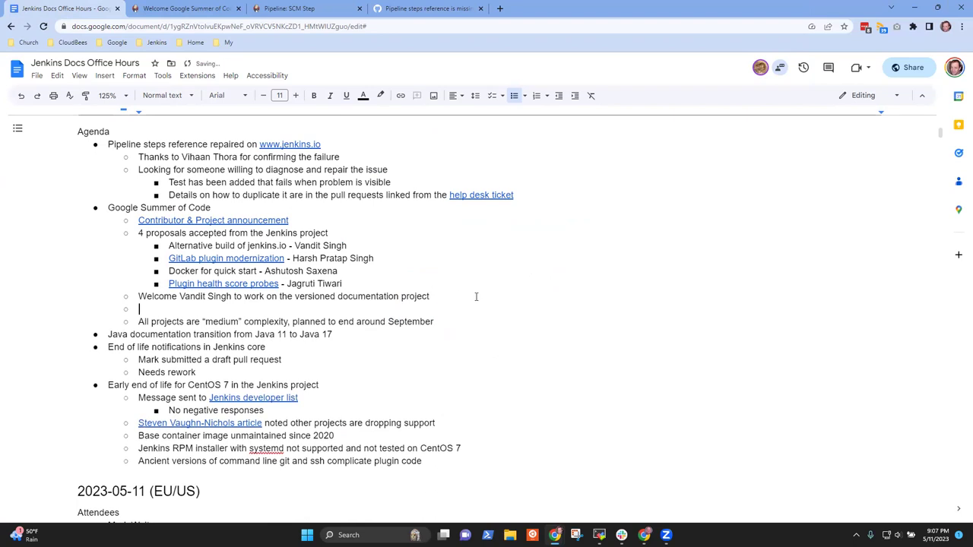
text(Community bondin)
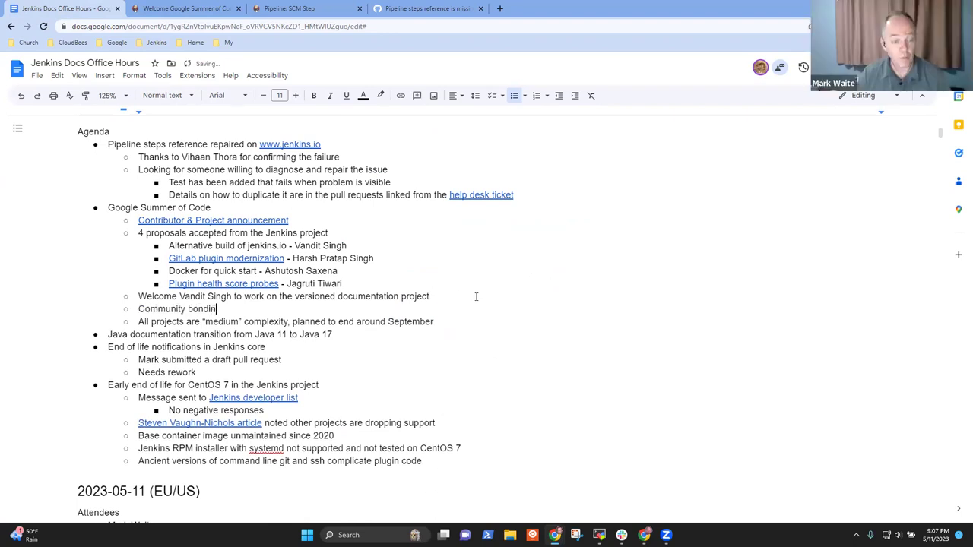
text(g period)
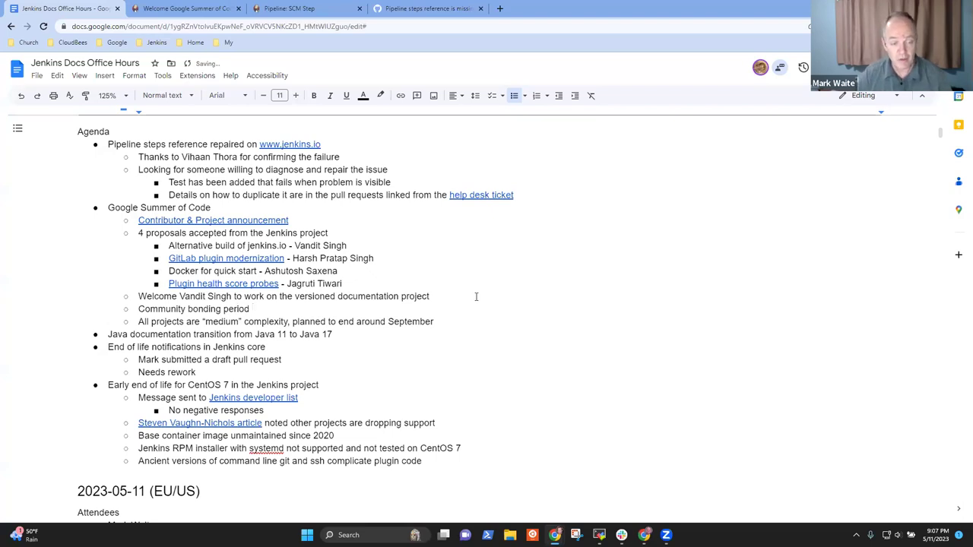
text( has started, )
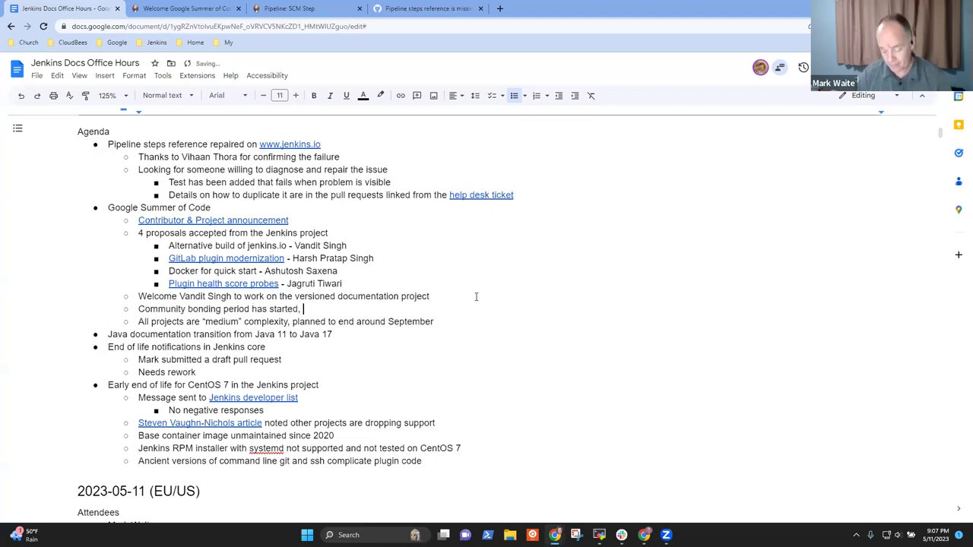
text(end)
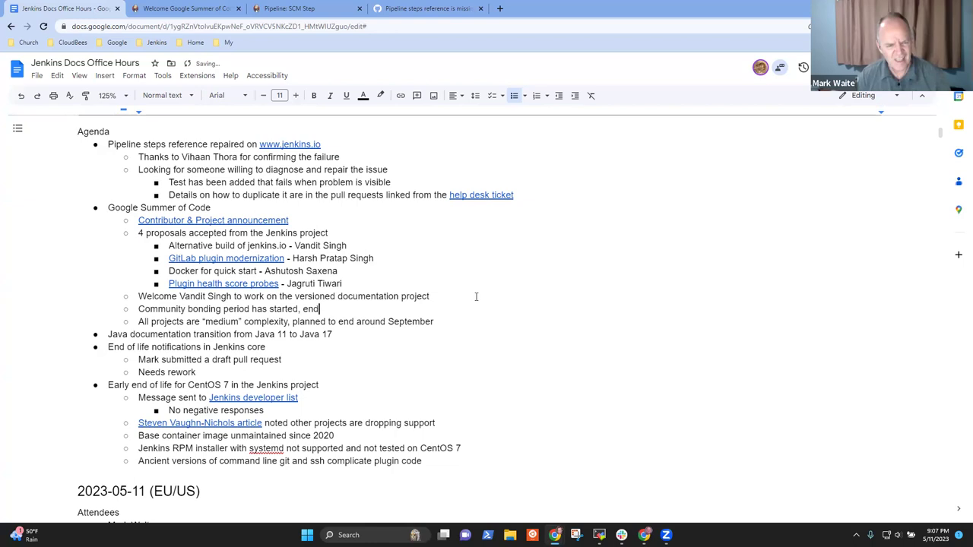
text(s )
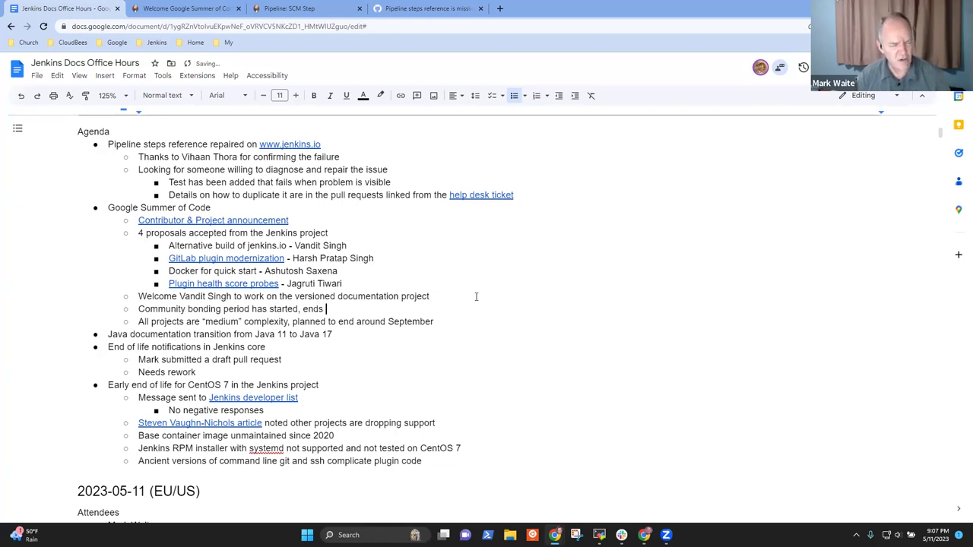
text(May 28)
Add the sub-bullet "Checklist has been reviewed and will be sent to mentors" under the community bonding period bullet.
key(Return)
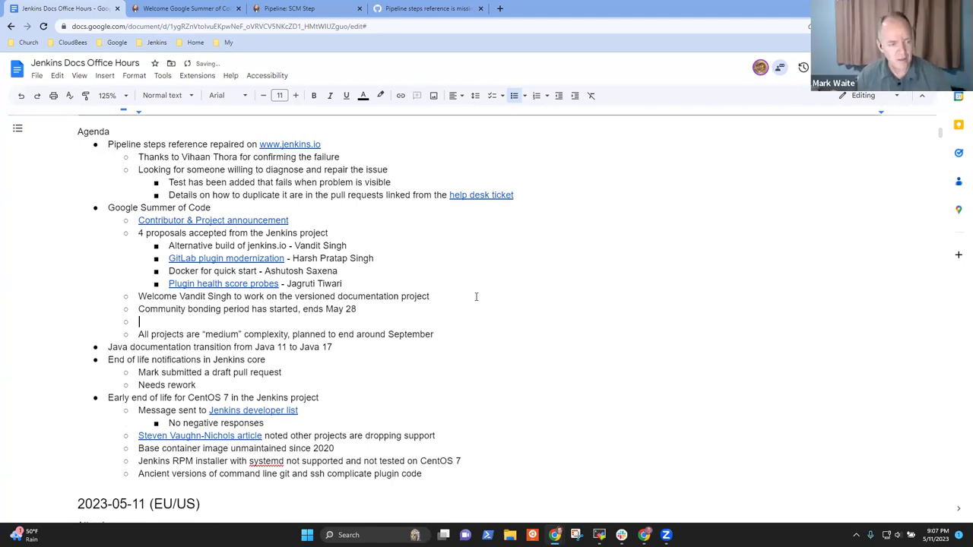
key(Tab)
text(Checklist being shared)
key(BackSpace)
key(BackSpace)
key(BackSpace)
key(BackSpace)
key(BackSpace)
key(BackSpace)
key(BackSpace)
key(BackSpace)
key(BackSpace)
key(BackSpace)
key(BackSpace)
key(BackSpace)
text(has been)
key(BackSpace)
key(BackSpace)
key(BackSpace)
key(BackSpace)
key(BackSpace)
key(BackSpace)
key(BackSpace)
key(BackSpace)
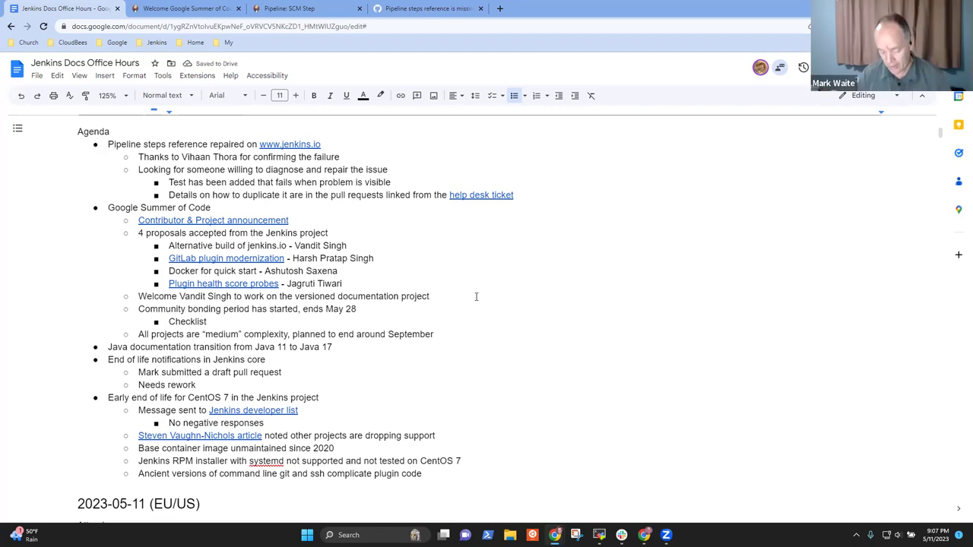
text(has been reviewed and will be sent to mentors)
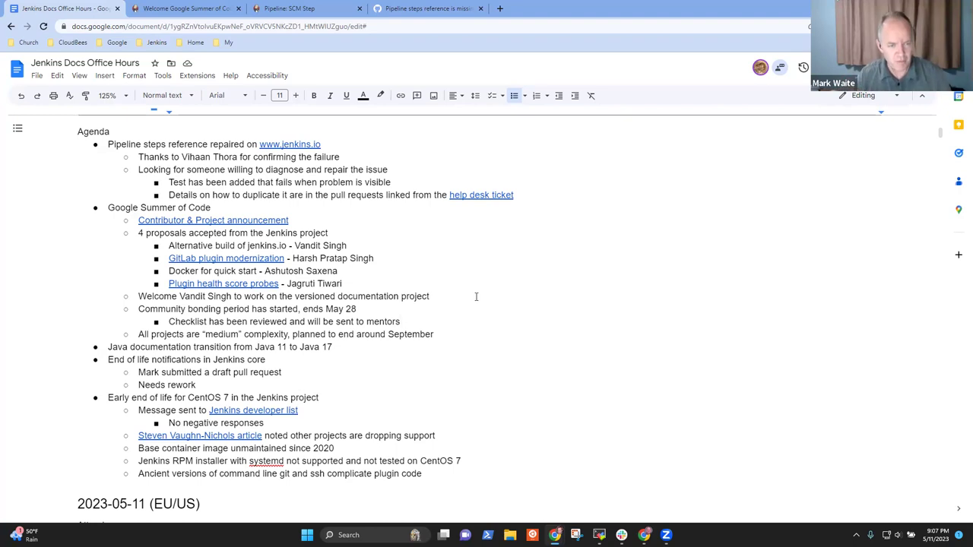
Highlight the contributor's name on the GitLab plugin modernization line, and clear the highlight.
key(Up)
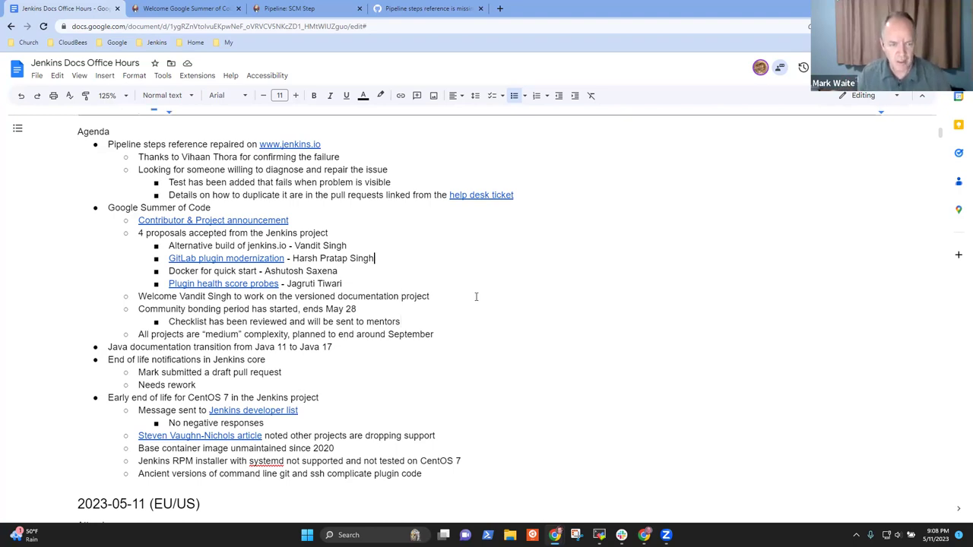
key(ctrl+shift+Left)
key(ctrl+shift+Left)
key(ctrl+shift+Left)
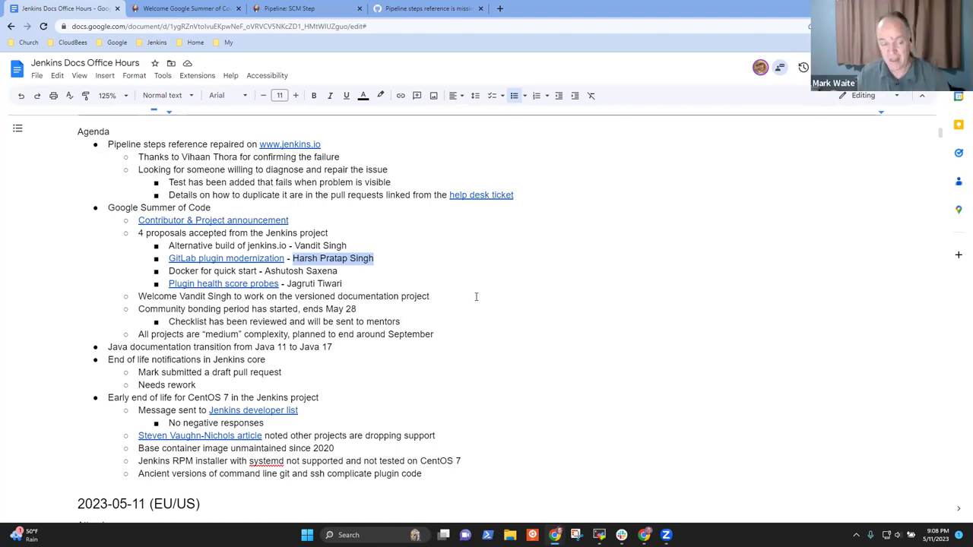
key(Down)
key(Down)
key(Down)
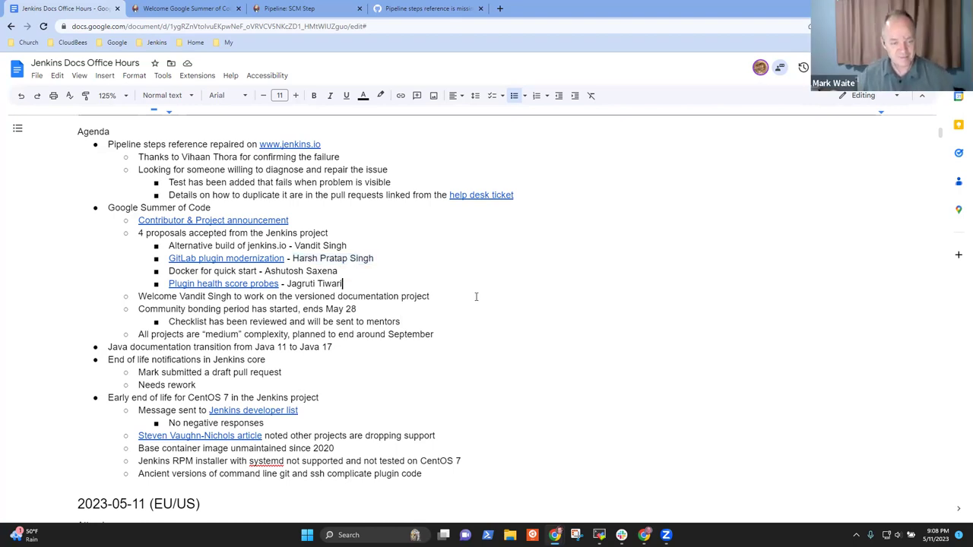
Reword the start of the checklist sub-bullet to "New checklist" and show the document in full screen.
key(Home)
text(Nw)
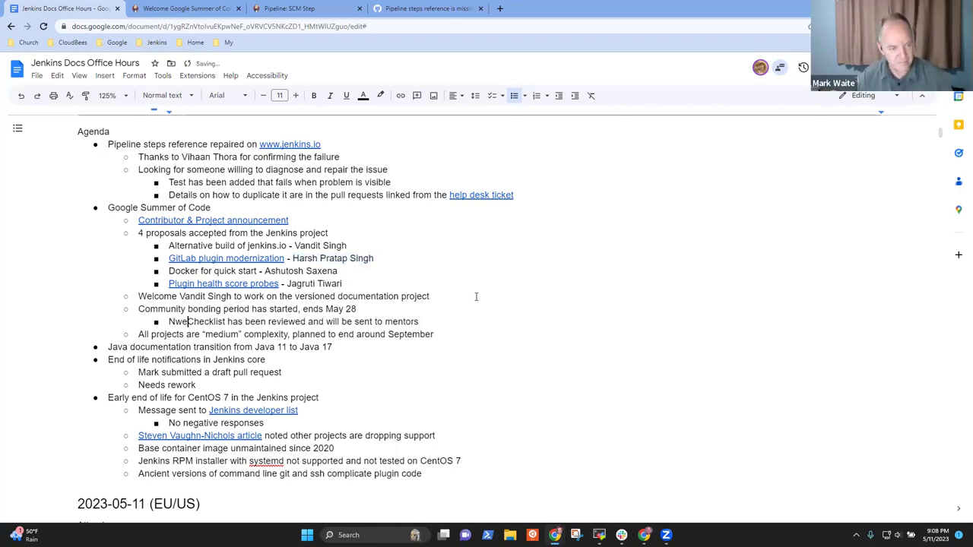
key(F11)
key(BackSpace)
text(ew)
key(Delete)
text(c)
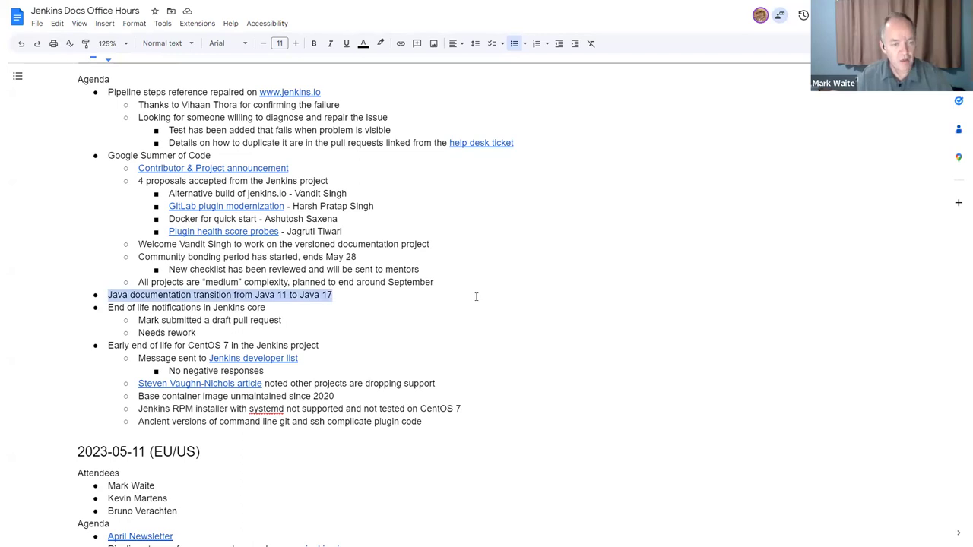
Add a sub-bullet under "Java documentation transition from Java 11 to Java 17" with the assignee's full name and "has started the project".
click(477, 296)
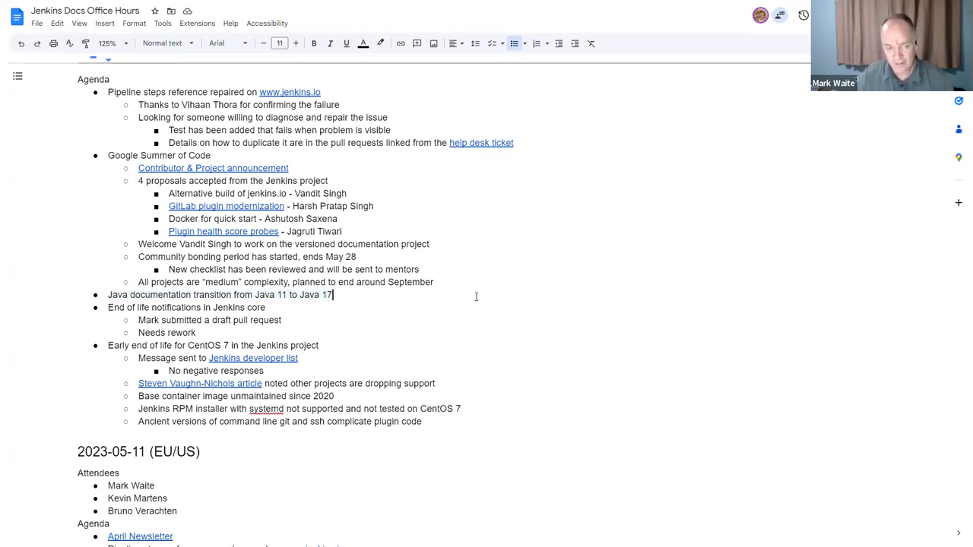
key(Return)
key(Tab)
text(Kevin M)
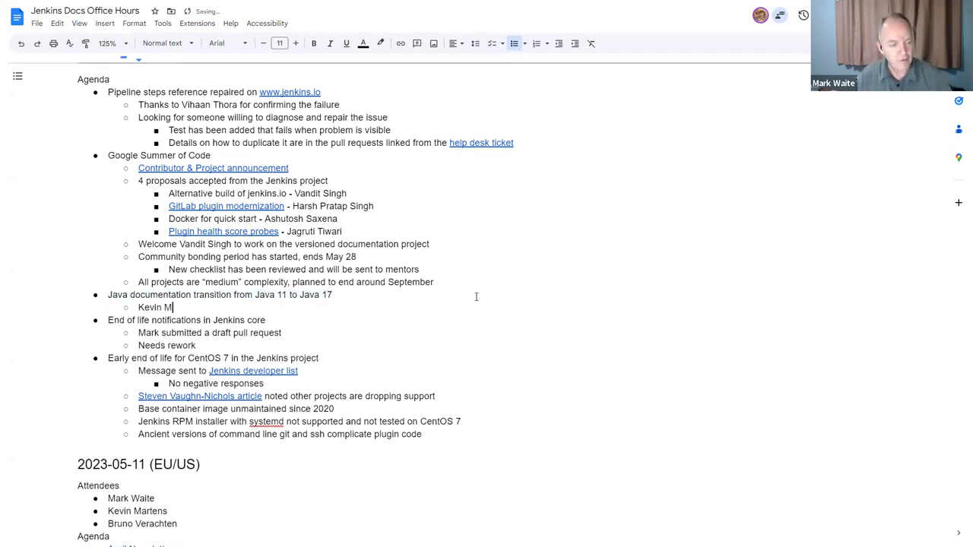
text(artens has started the project)
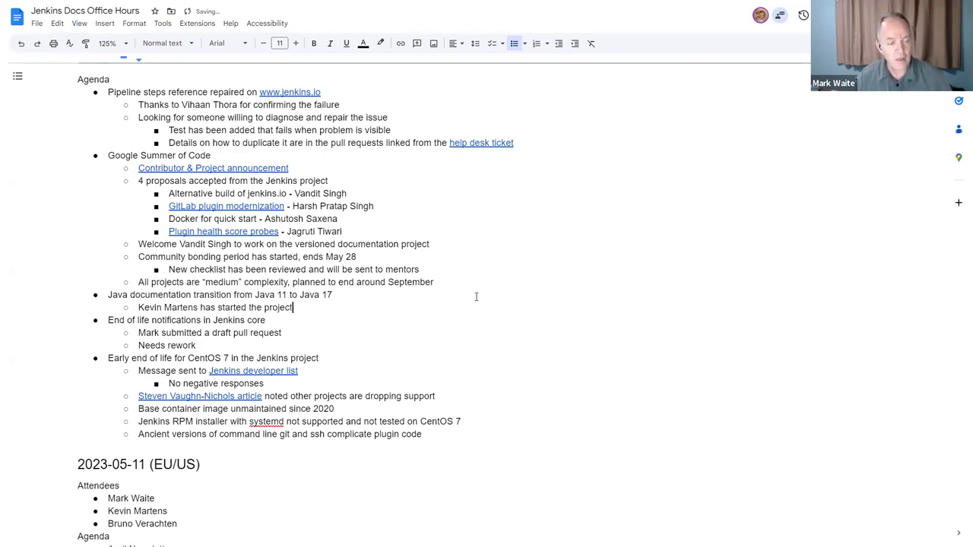
Add the sub-bullet "Will submit a draft pull request with work in progress" under the Java documentation transition item.
key(Return)
text(Will s)
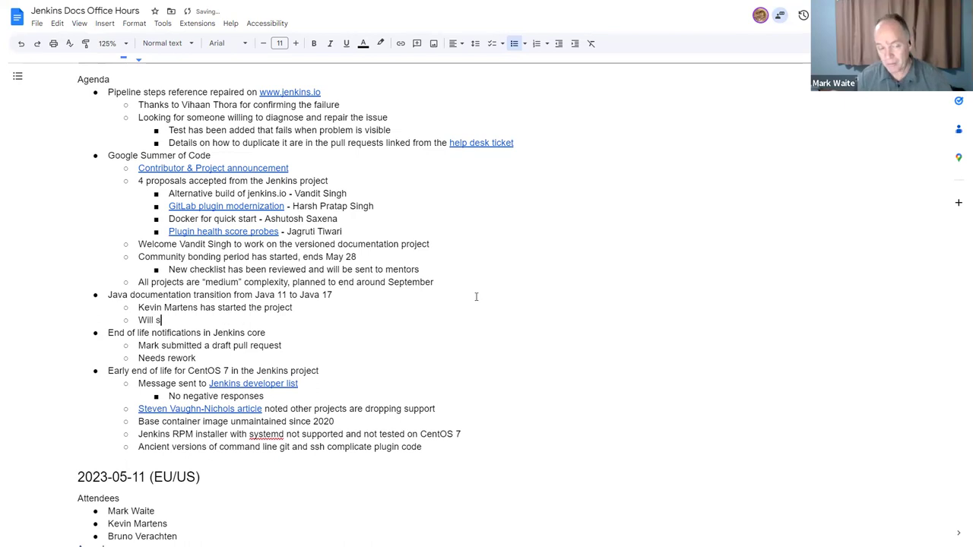
text(ubmit a draf)
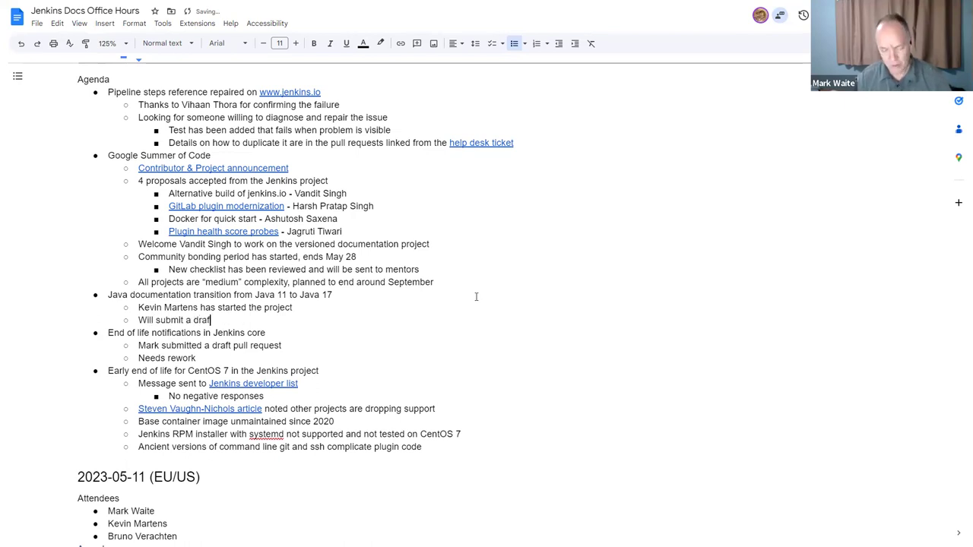
text(t pull request w)
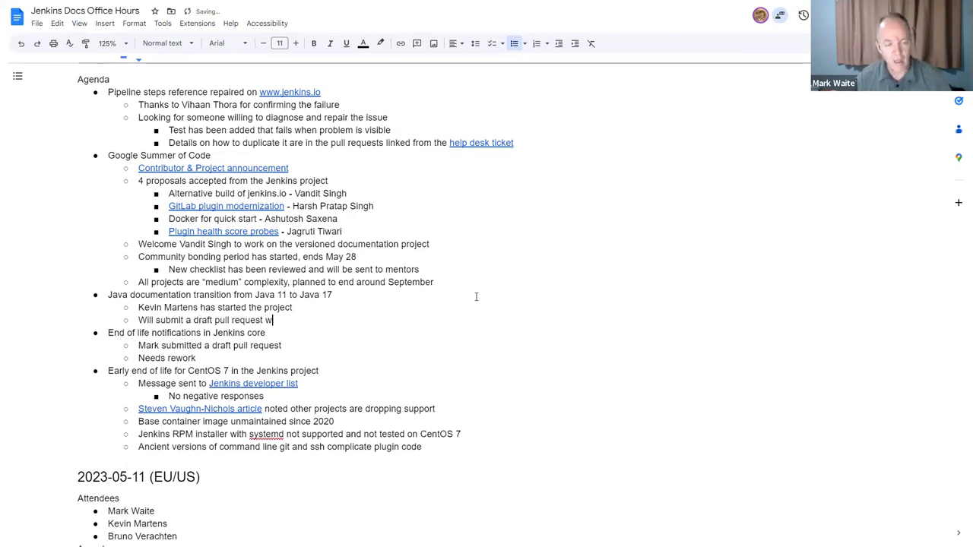
text(ith work in progre)
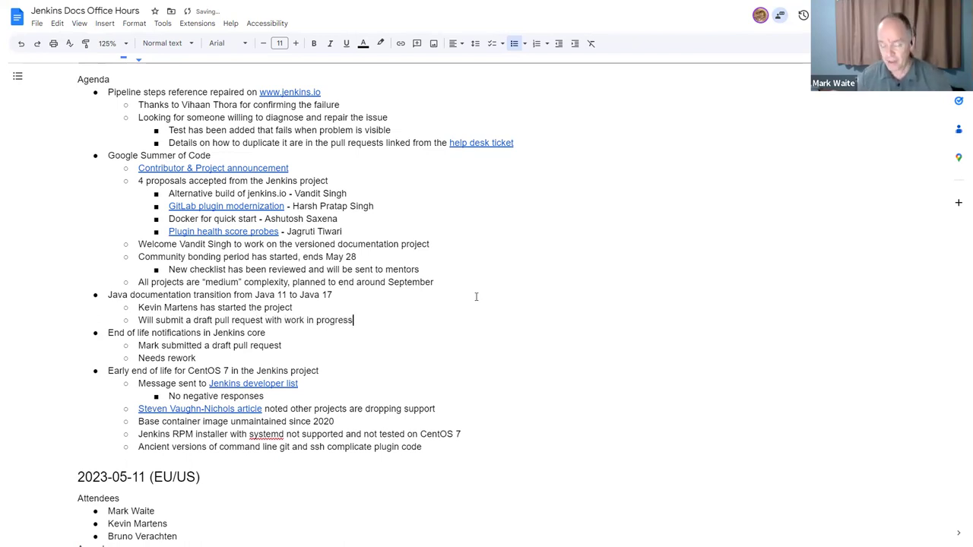
text(ss)
Leave full screen, return to GitHub issue 6355, and open the jenkins-infra/jenkins.io repository's issue list.
key(F11)
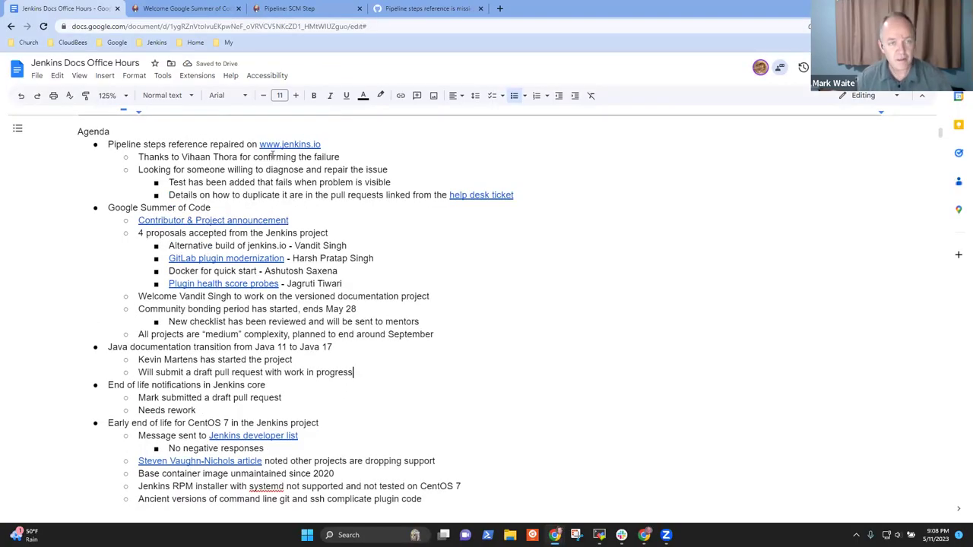
click(425, 9)
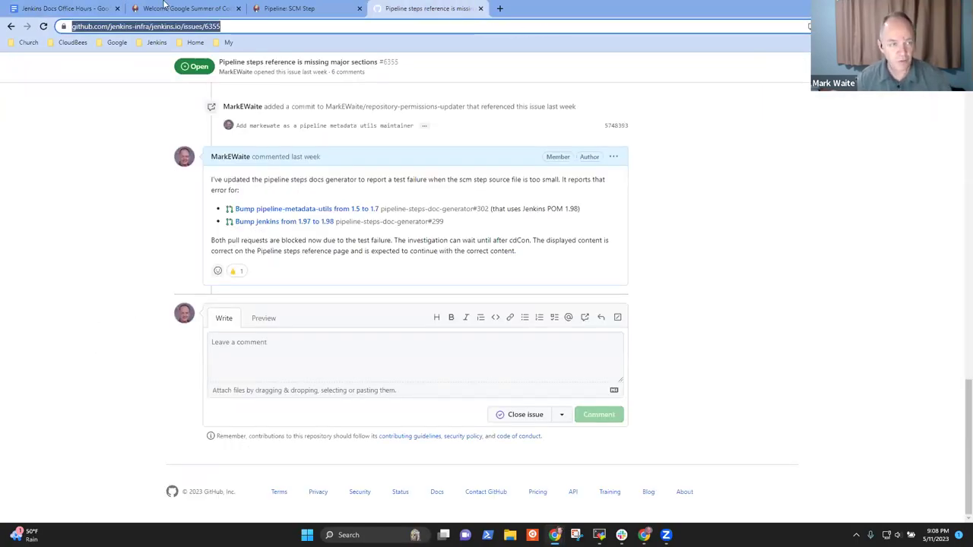
click(156, 43)
click(816, 241)
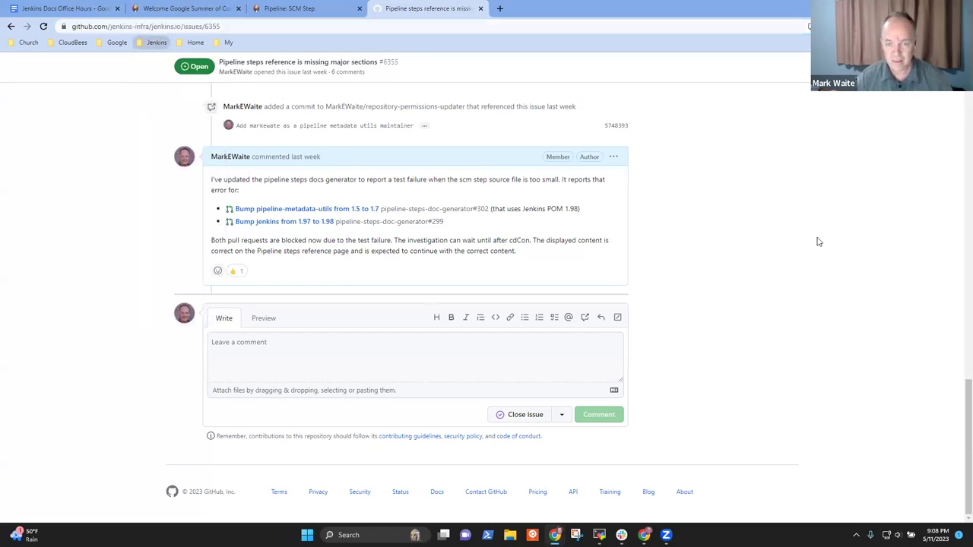
scroll(610, 202, up, 10)
scroll(610, 202, up, 5)
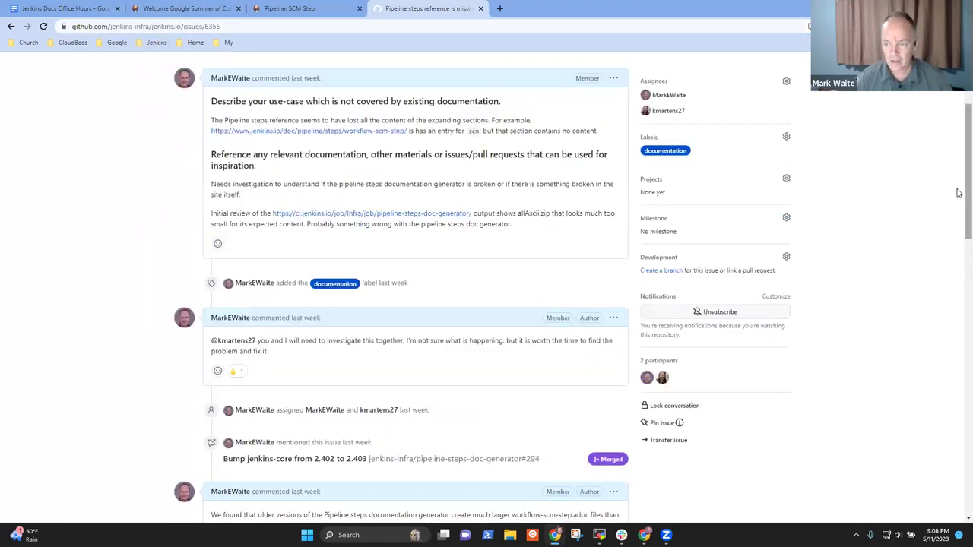
drag(959, 190, 959, 84)
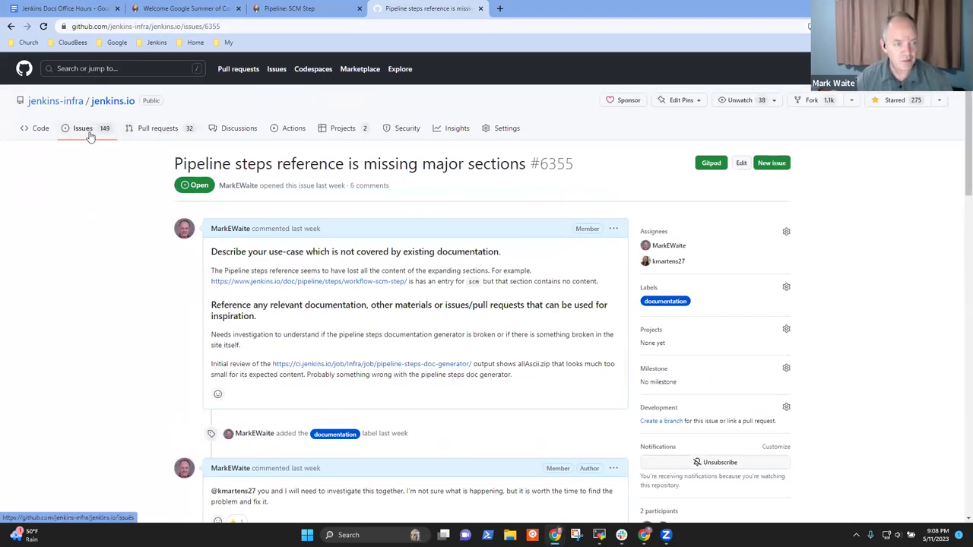
click(89, 133)
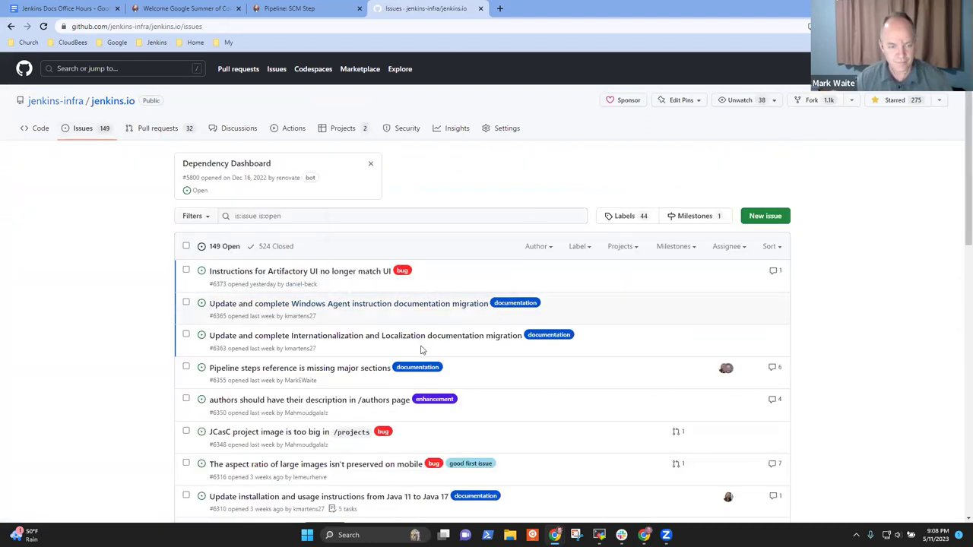
Open the issue "Update installation and usage instructions from Java 11 to Java 17" and highlight its list of pages that may need updates.
scroll(303, 321, down, 3)
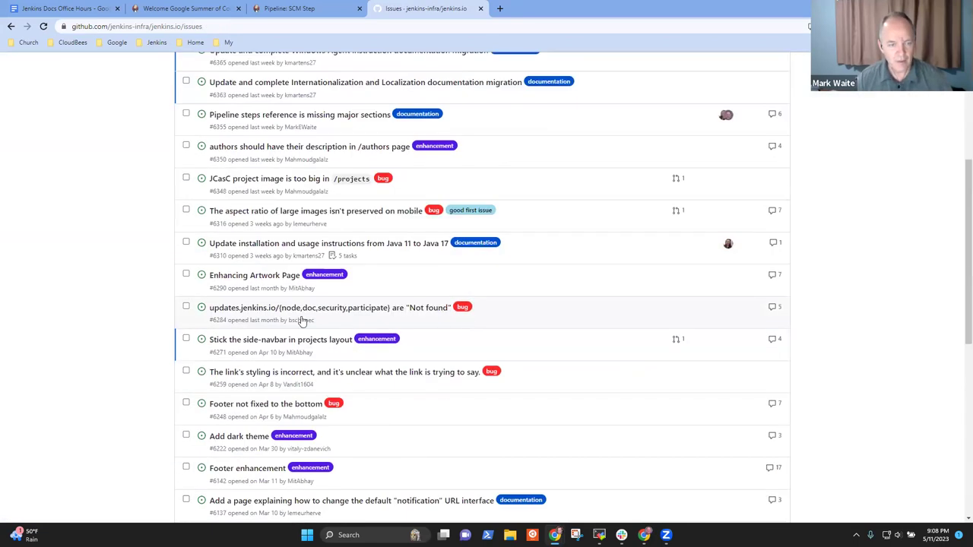
click(420, 244)
scroll(262, 282, down, 5)
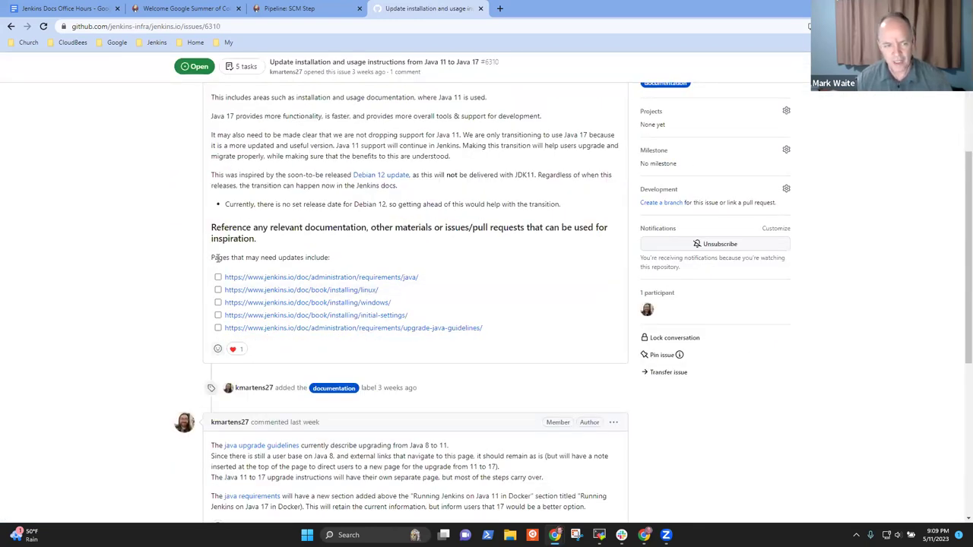
drag(212, 257, 500, 350)
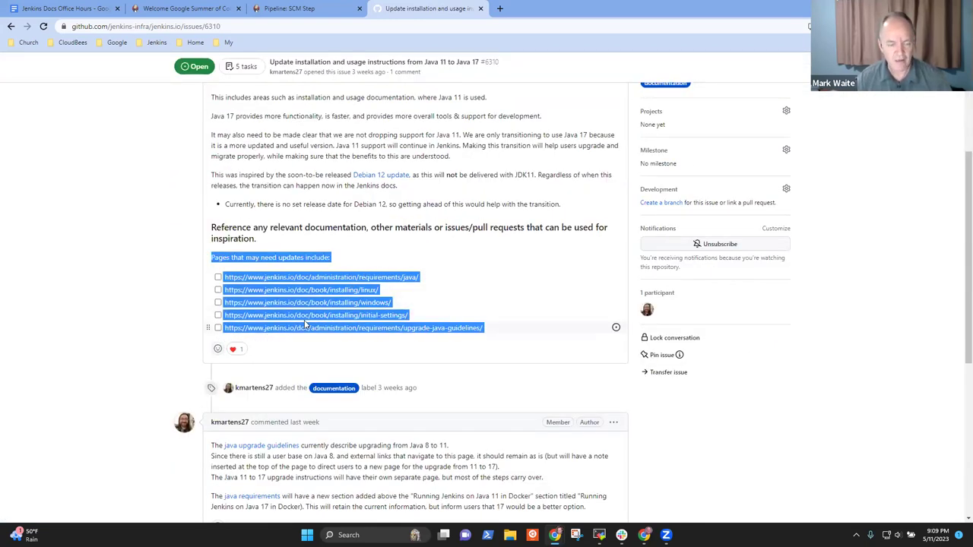
Copy the web address of issue 6310 and return to the Jenkins Docs Office Hours document.
click(235, 25)
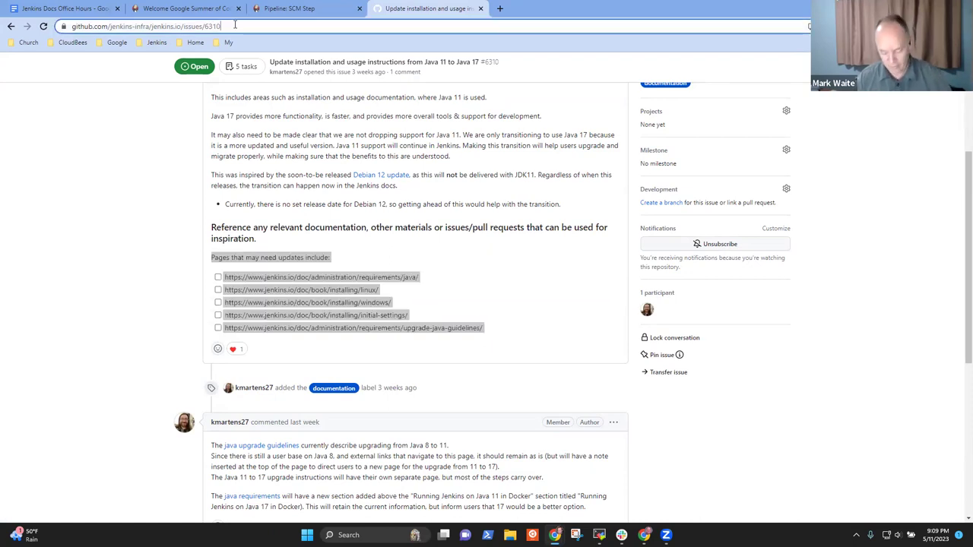
key(ctrl+a)
key(ctrl+c)
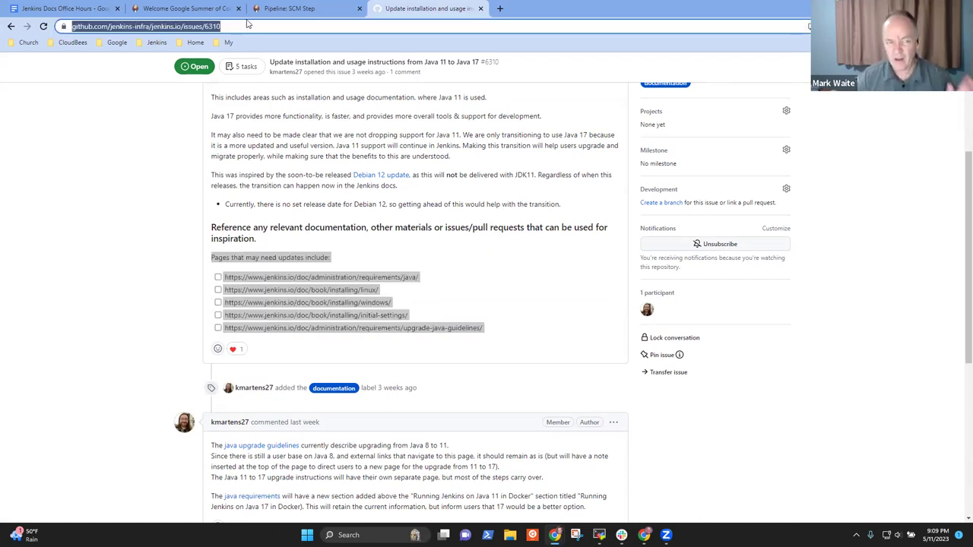
click(287, 12)
click(187, 8)
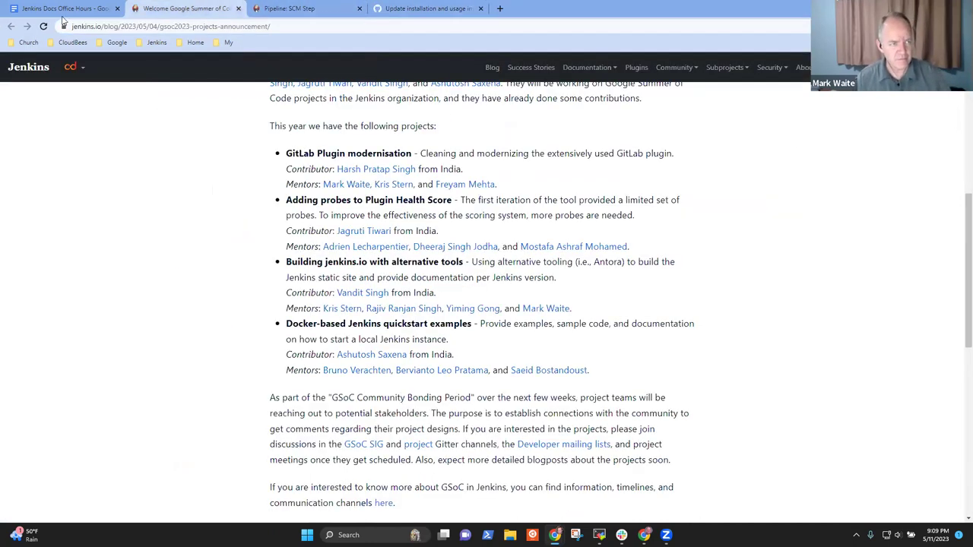
key(ctrl+shift+Tab)
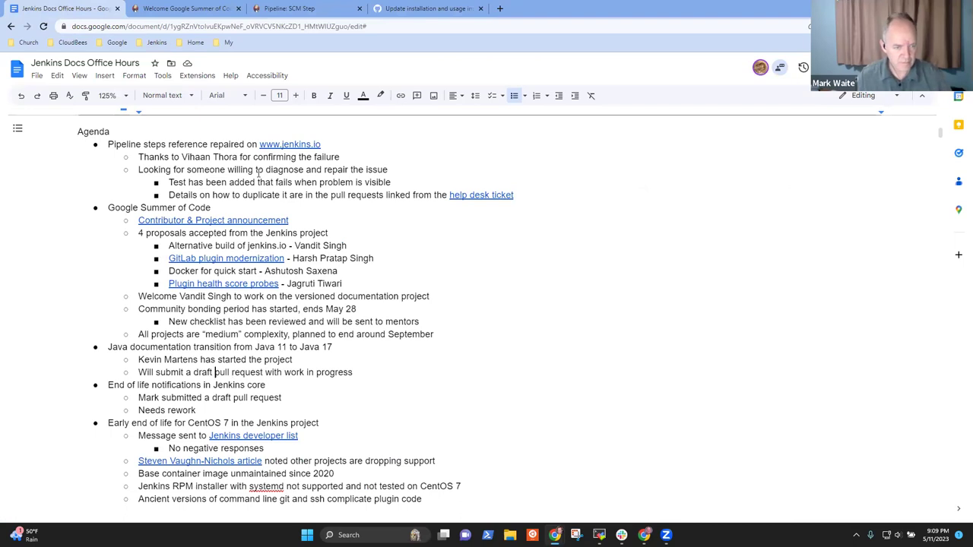
Append "as described in the ticket" to the draft pull request sub-bullet under the Java transition and link "ticket" to the copied issue address.
text(as described in )
text(th)
text(e ticke)
text(t)
key(ctrl+shift+Left)
key(ctrl+k)
key(ctrl+v)
key(Return)
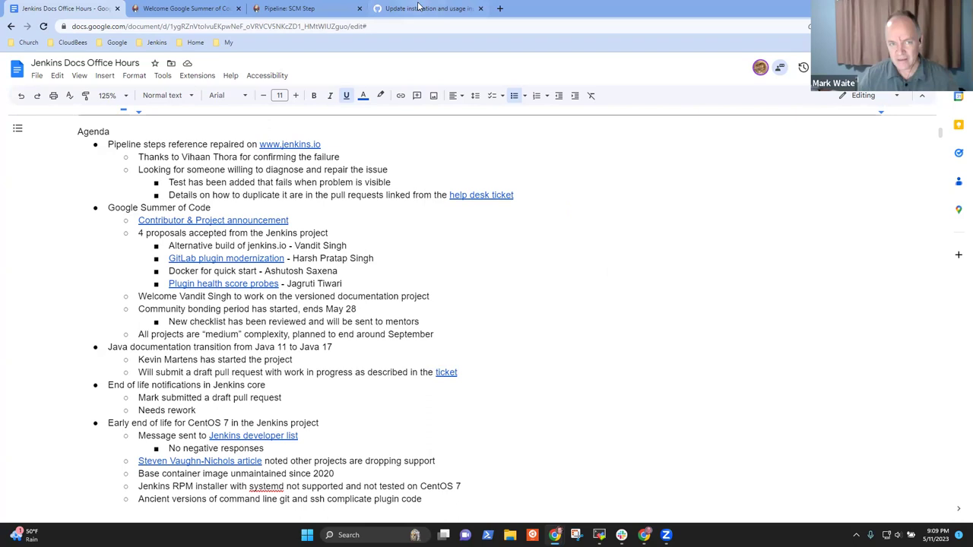
Highlight the item "End of life notifications in Jenkins core" and browse the open pull requests of the Jenkins core repository in a new tab.
click(247, 384)
key(shift+End)
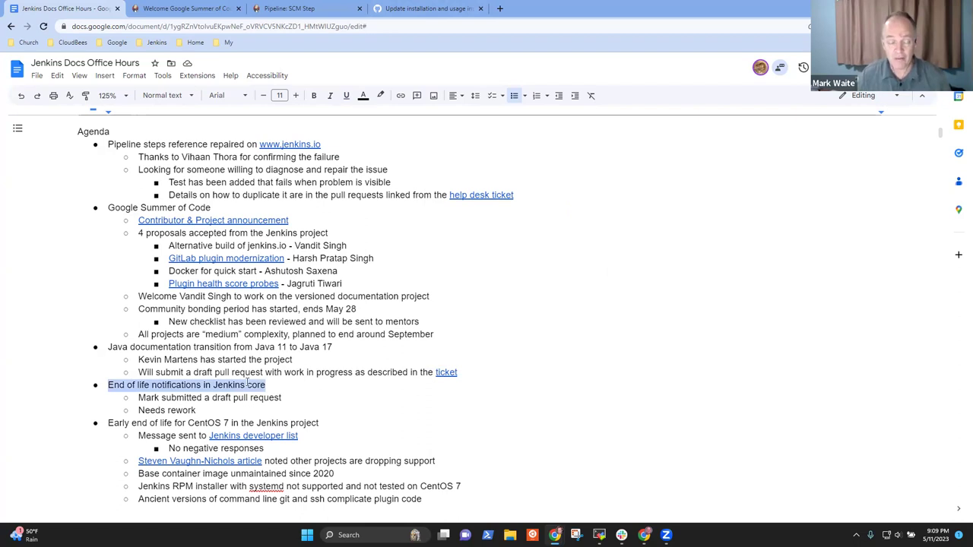
click(499, 11)
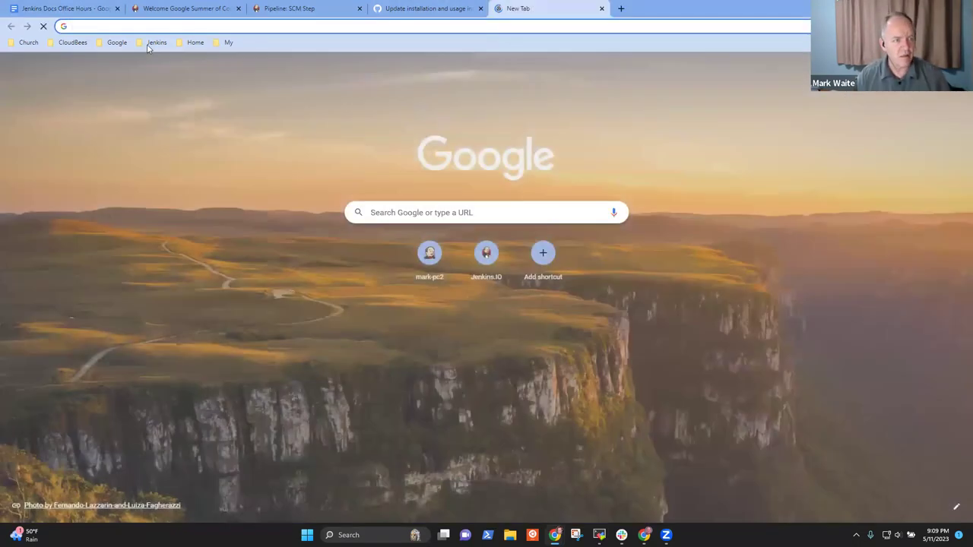
click(154, 42)
mouse_move(175, 143)
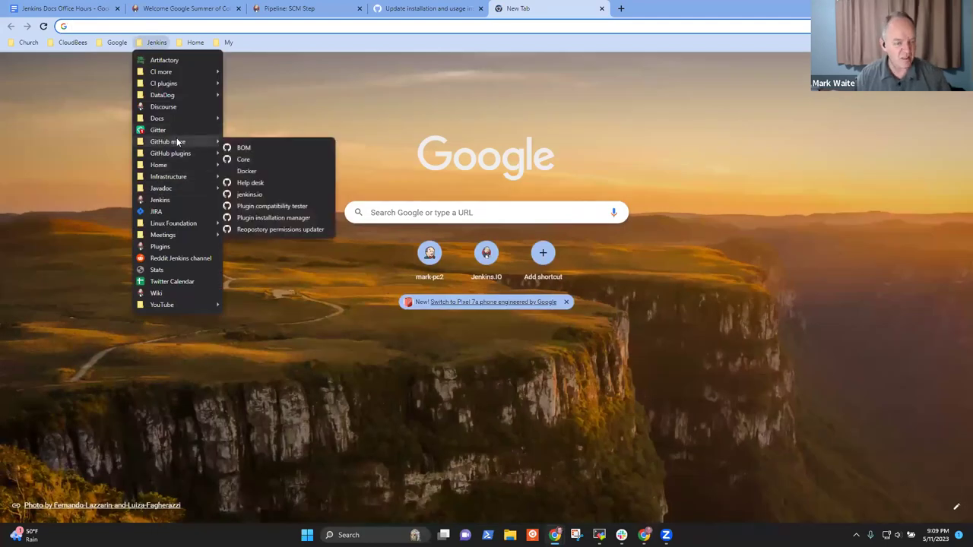
click(244, 160)
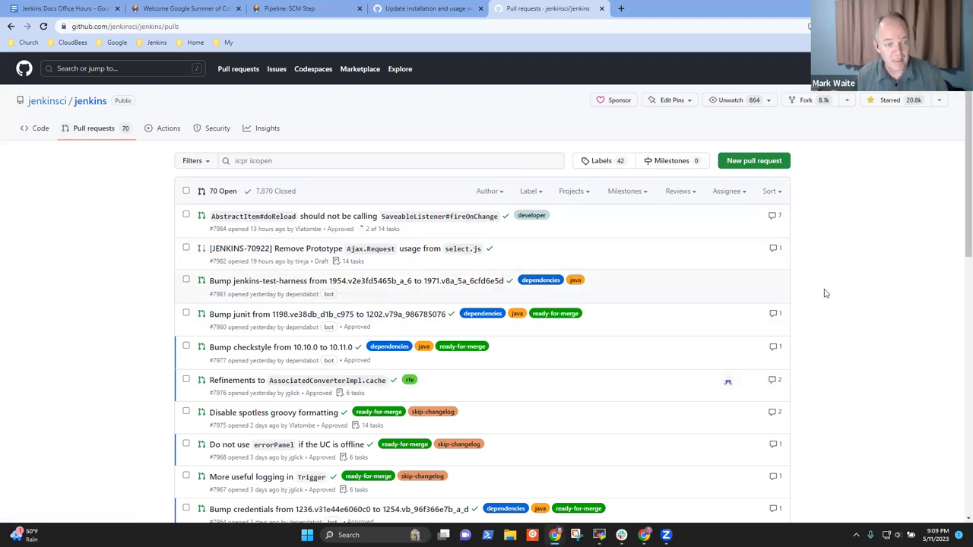
scroll(828, 285, down, 1)
scroll(830, 282, down, 1)
scroll(581, 302, down, 2)
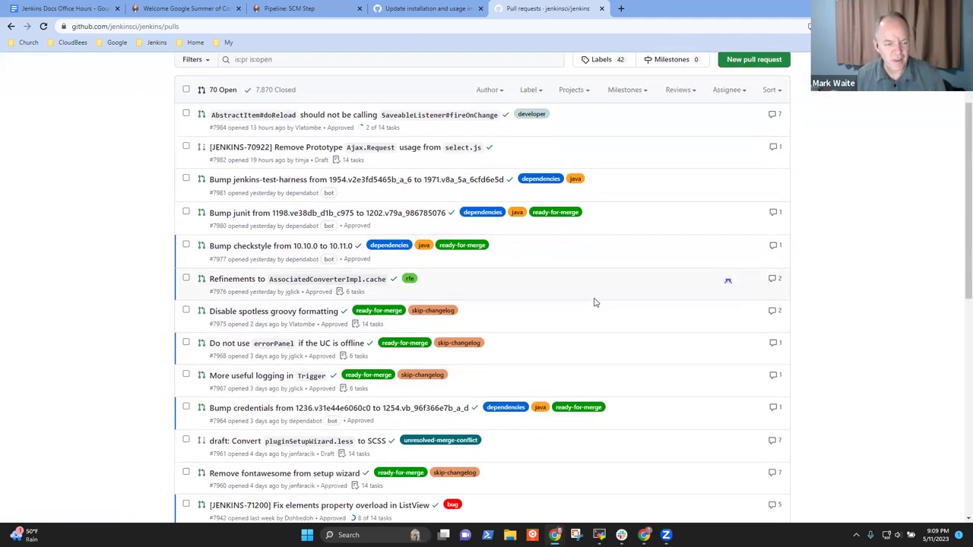
scroll(908, 316, down, 3)
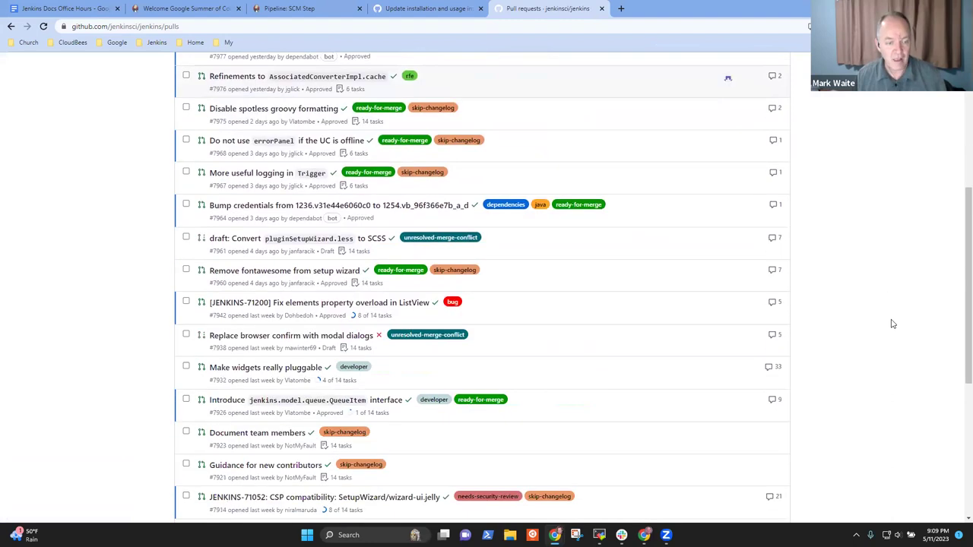
scroll(498, 228, up, 4)
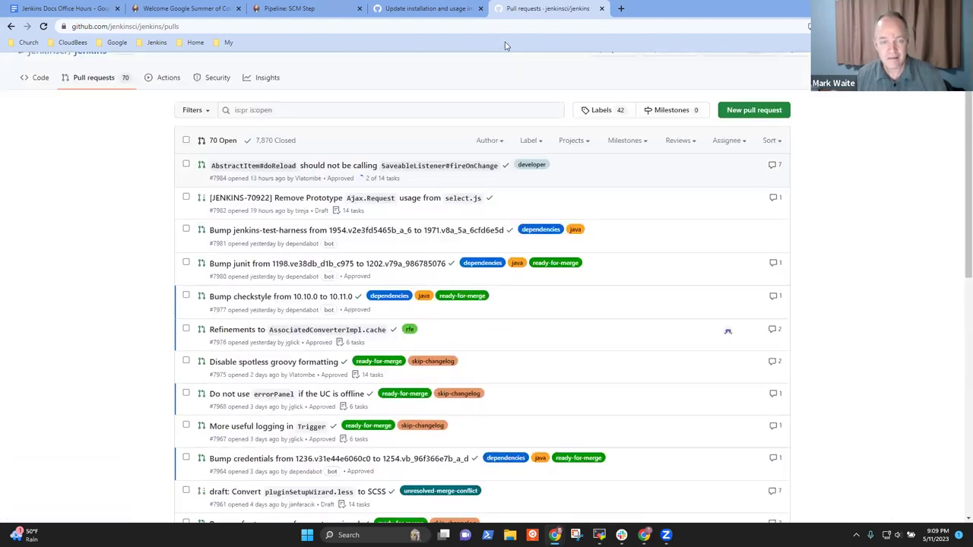
click(504, 143)
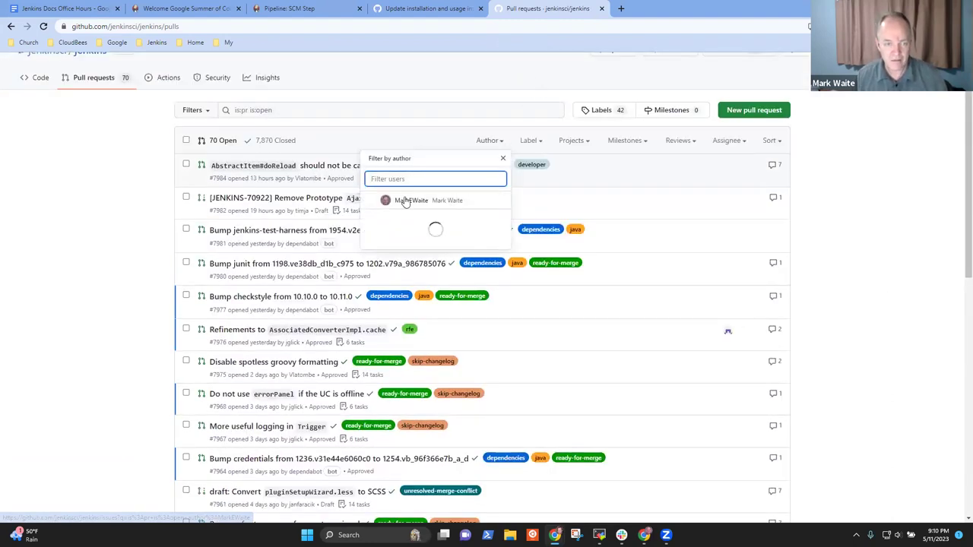
key(Escape)
click(380, 200)
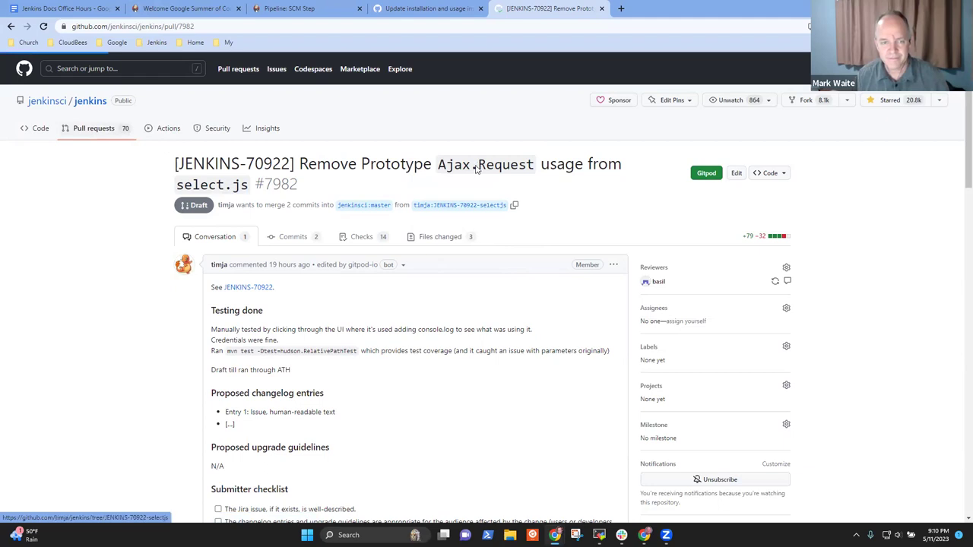
key(alt+Left)
Filter the pull requests by the signed-in account as author and open "Warn when operating system end of life is approaching".
click(492, 193)
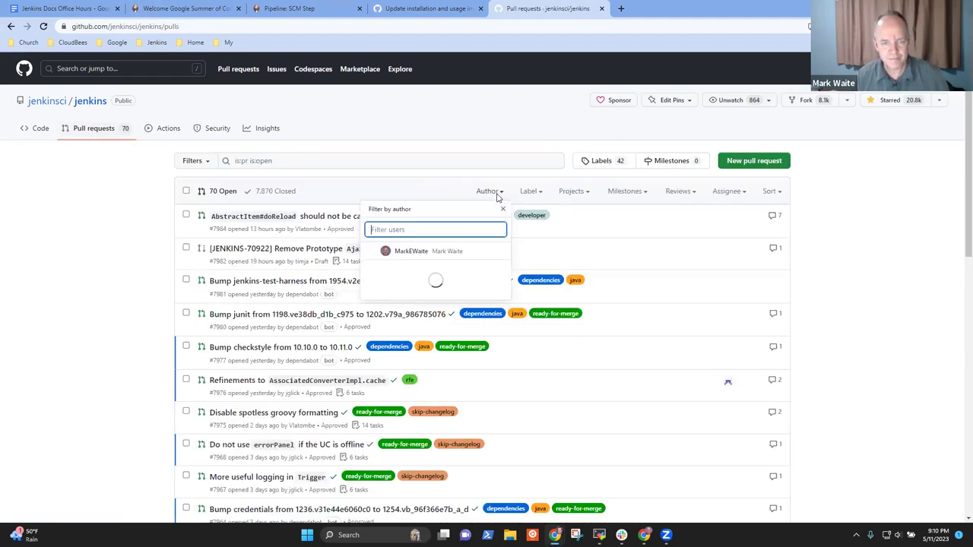
click(409, 253)
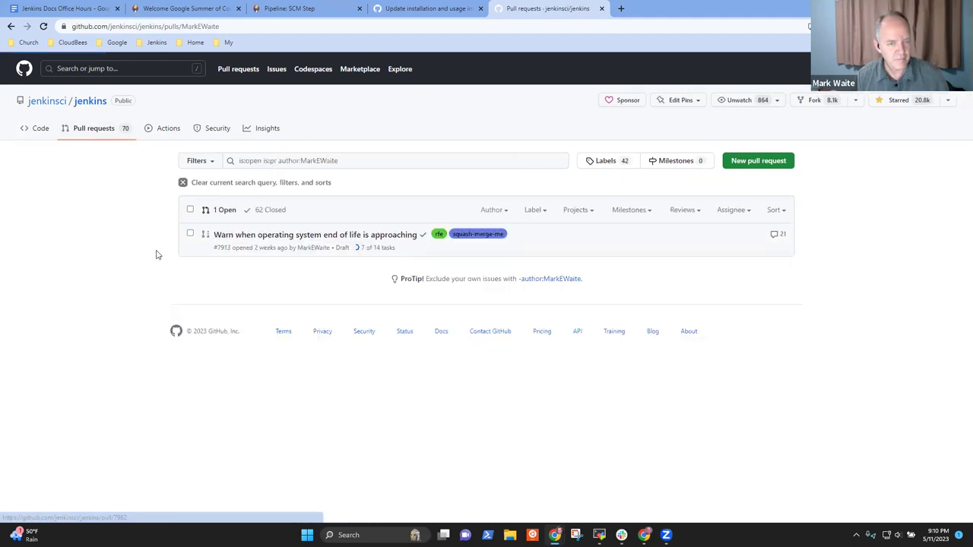
click(310, 259)
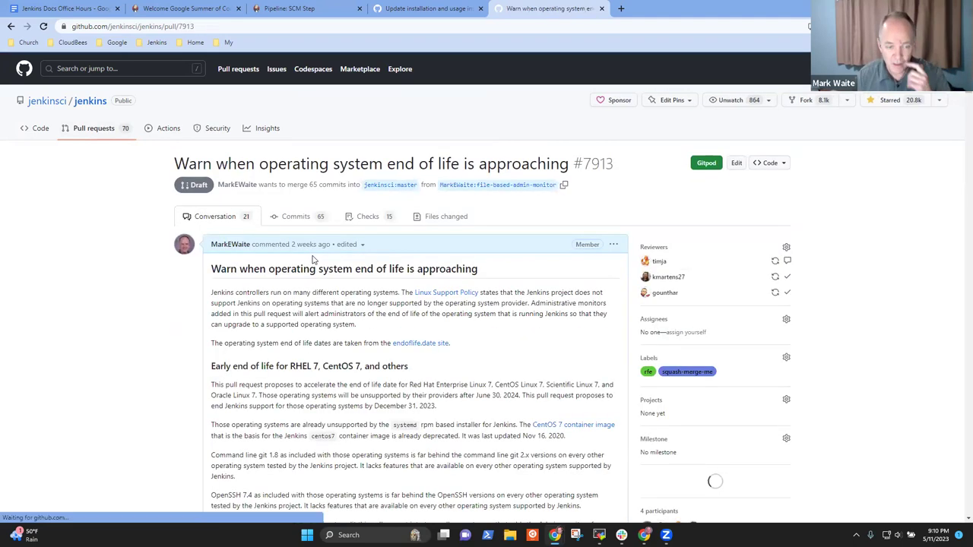
Show the description and screenshots of pull request 7913, copy its web address, and return to the Jenkins Docs Office Hours document.
scroll(327, 260, down, 2)
scroll(327, 260, down, 5)
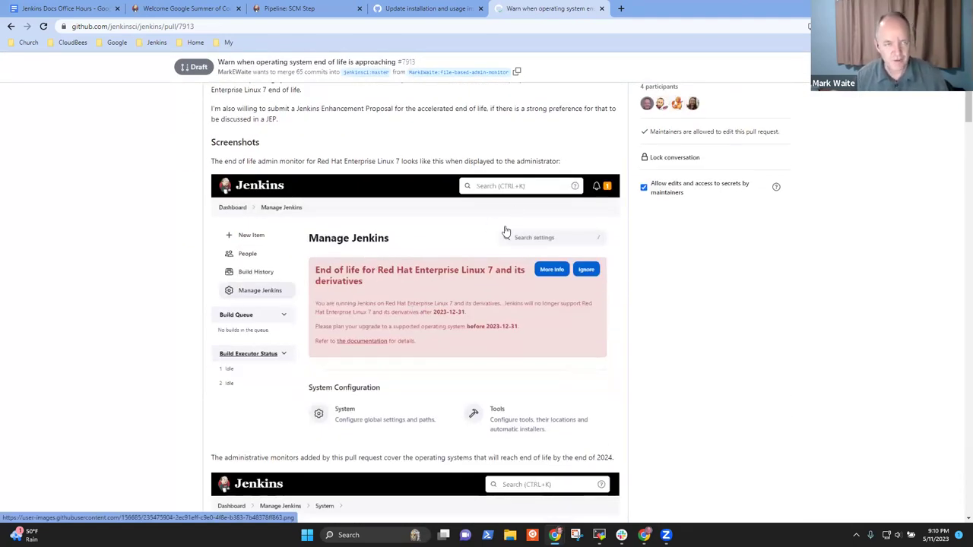
scroll(488, 224, up, 3)
click(217, 25)
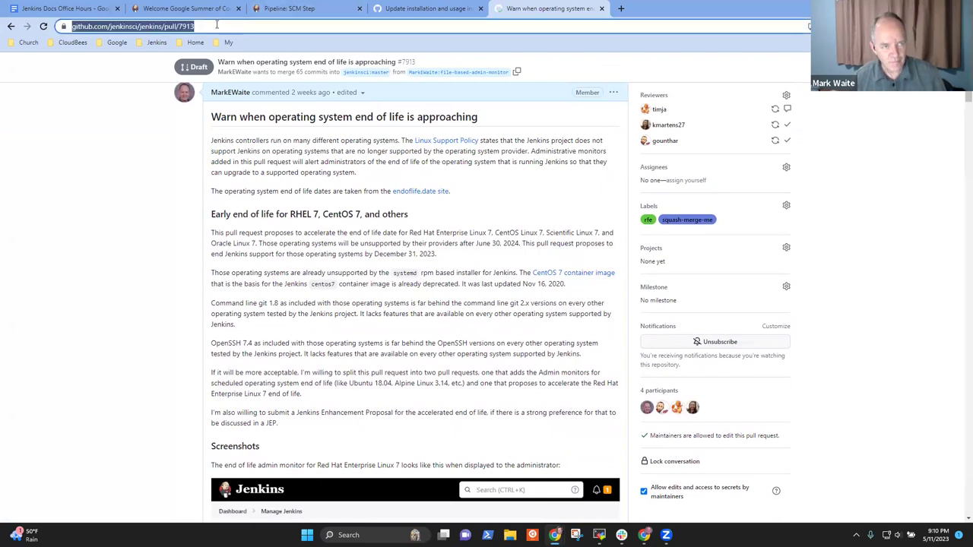
click(430, 9)
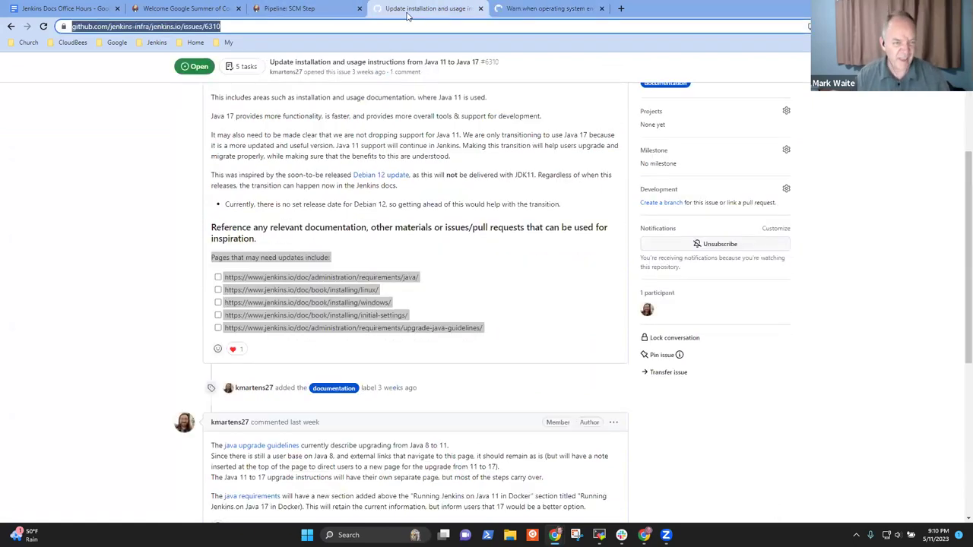
click(296, 8)
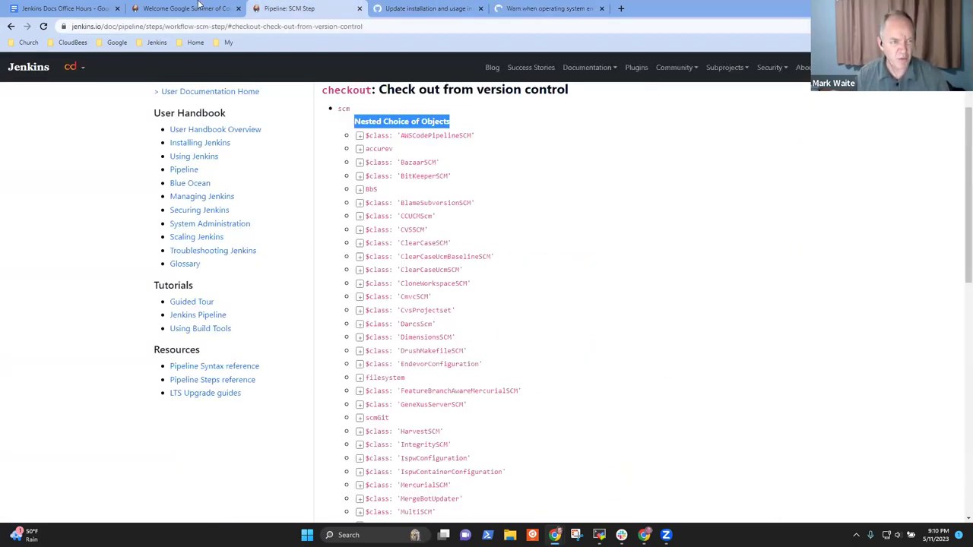
click(69, 8)
Link the words "draft pull request" under the end of life notifications item to the copied pull request address.
click(272, 406)
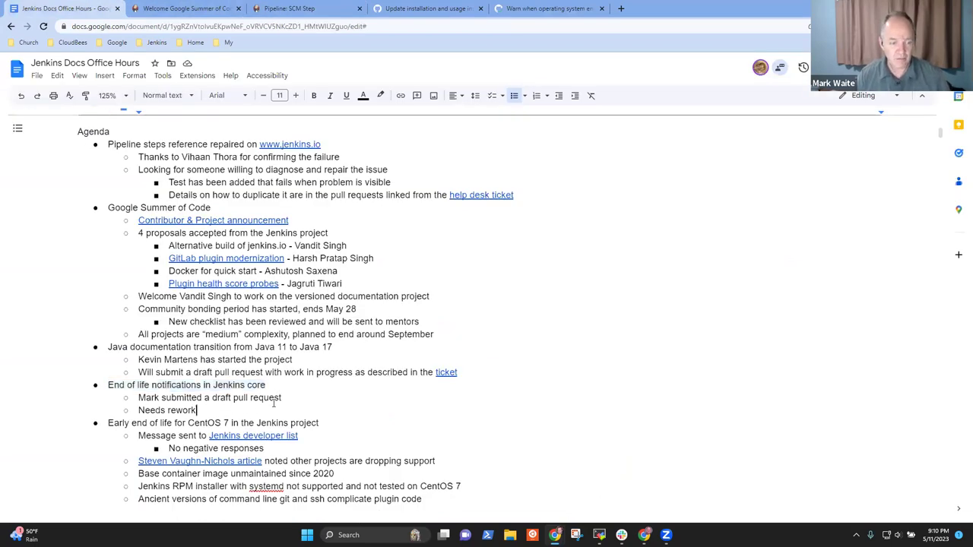
scroll(273, 404, down, 10)
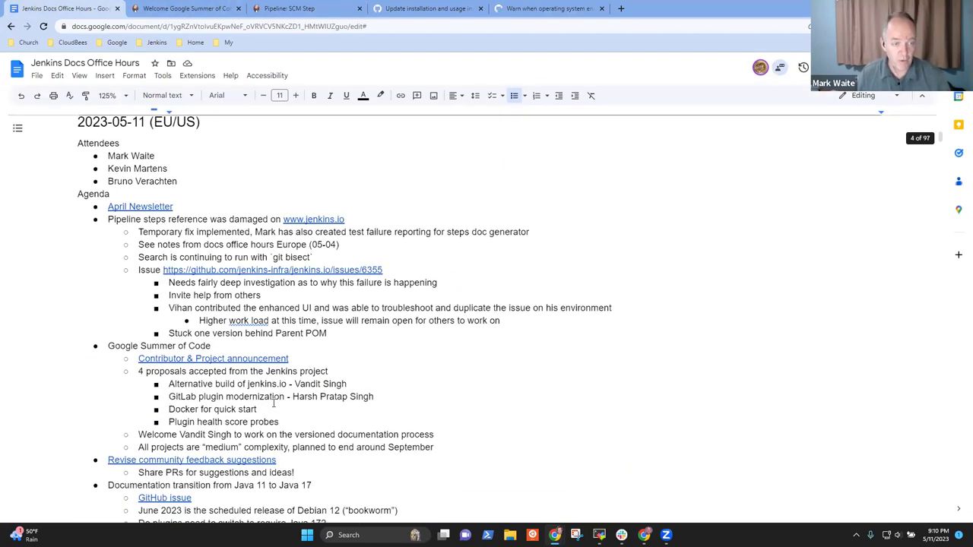
scroll(274, 403, up, 5)
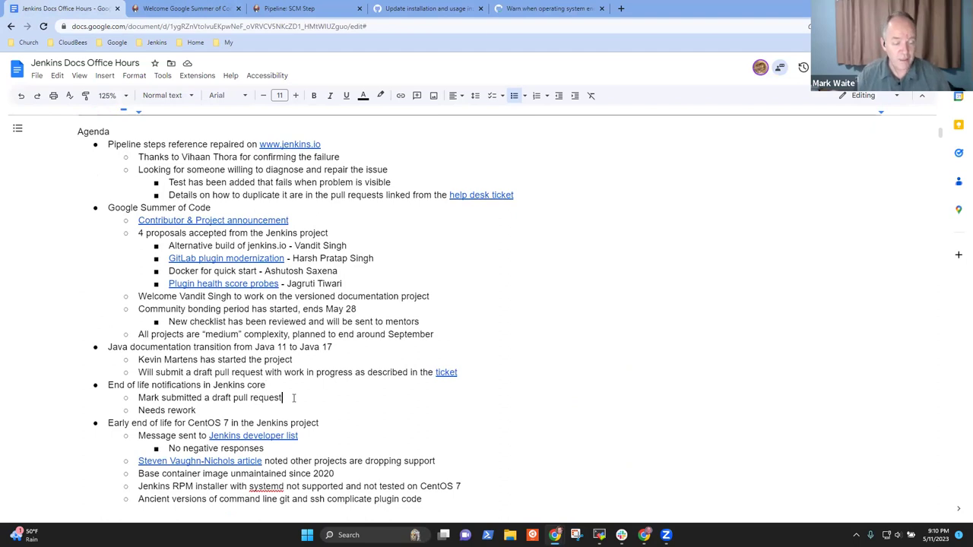
key(ctrl+shift+Left)
key(ctrl+shift+Left)
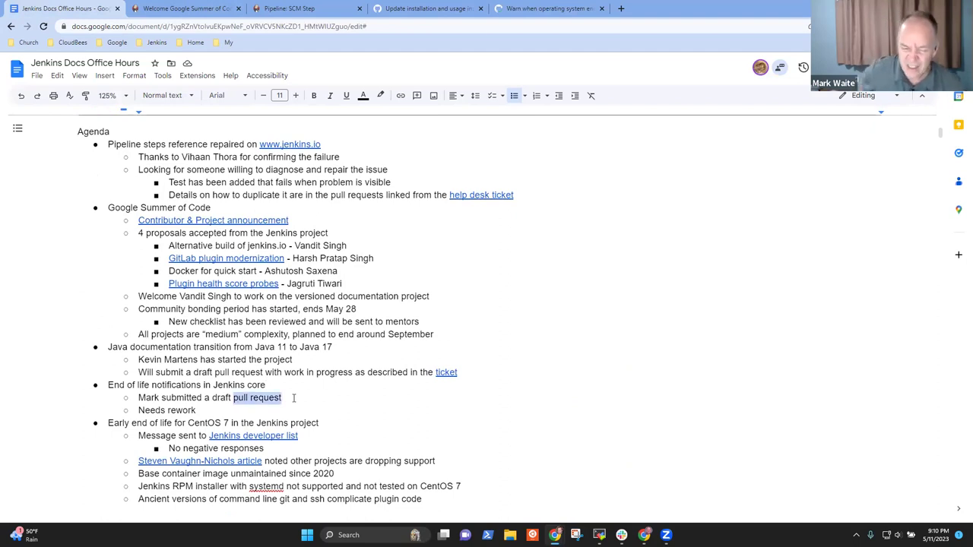
key(ctrl+shift+Left)
key(ctrl+k)
key(ctrl+v)
key(Return)
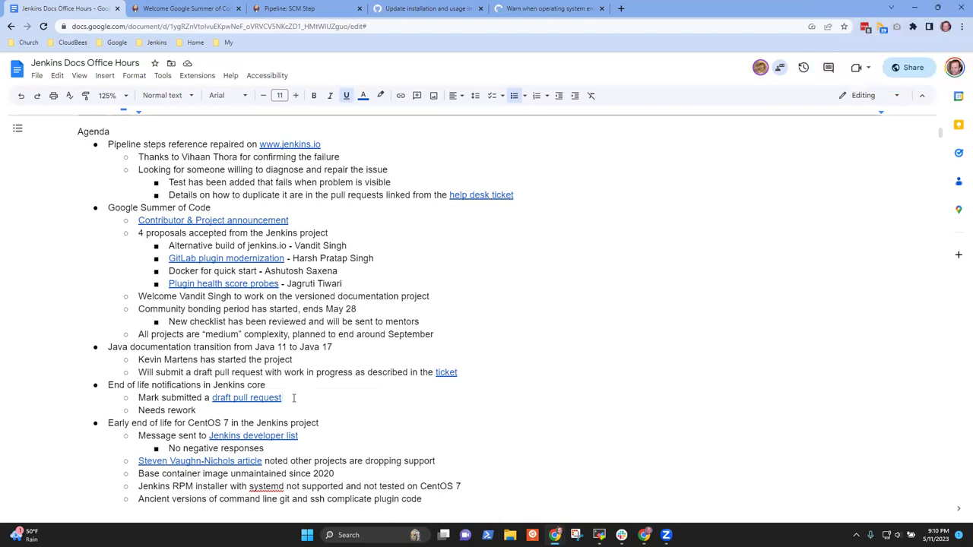
Extend the "Needs rework" sub-bullet with "to simplify and improve the user experience".
key(Down)
text(to simplify and impro)
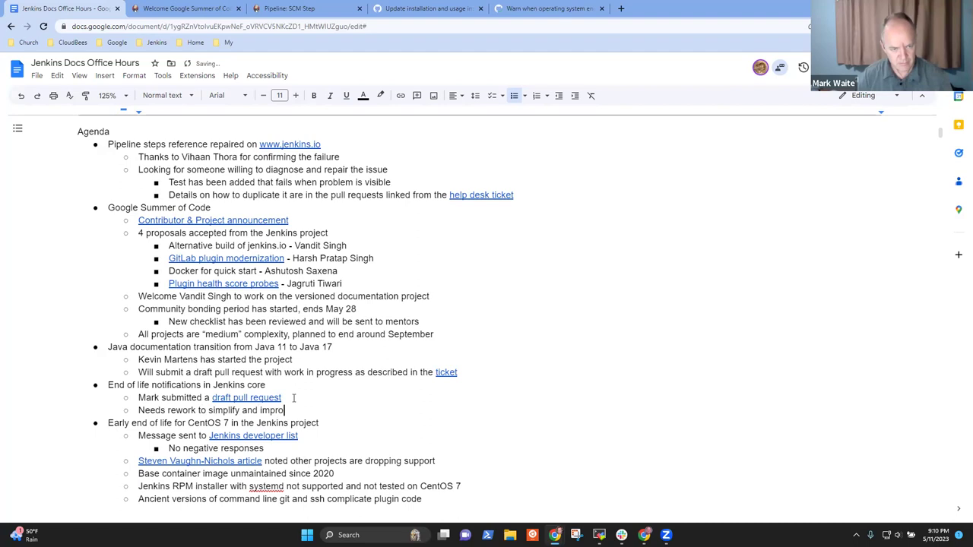
text(ve the user er)
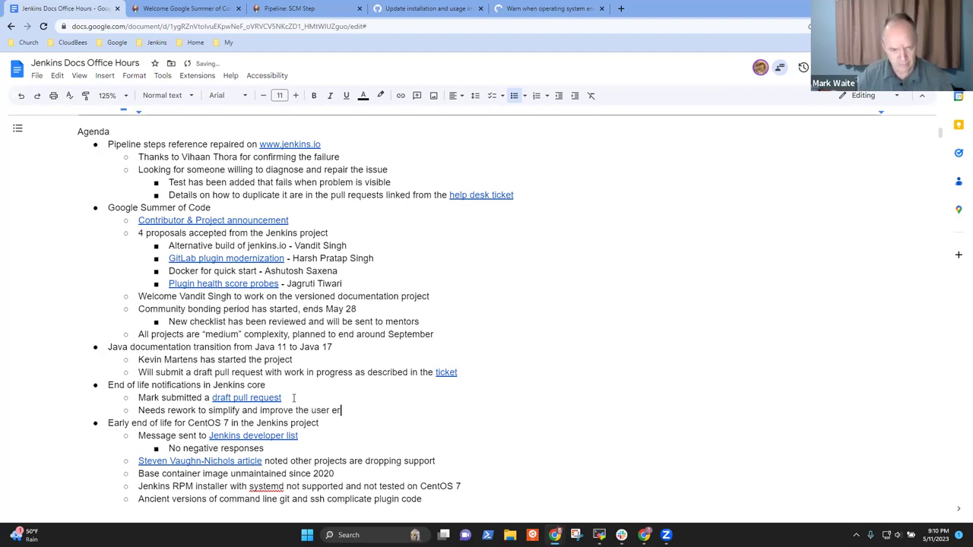
key(BackSpace)
text(xperience)
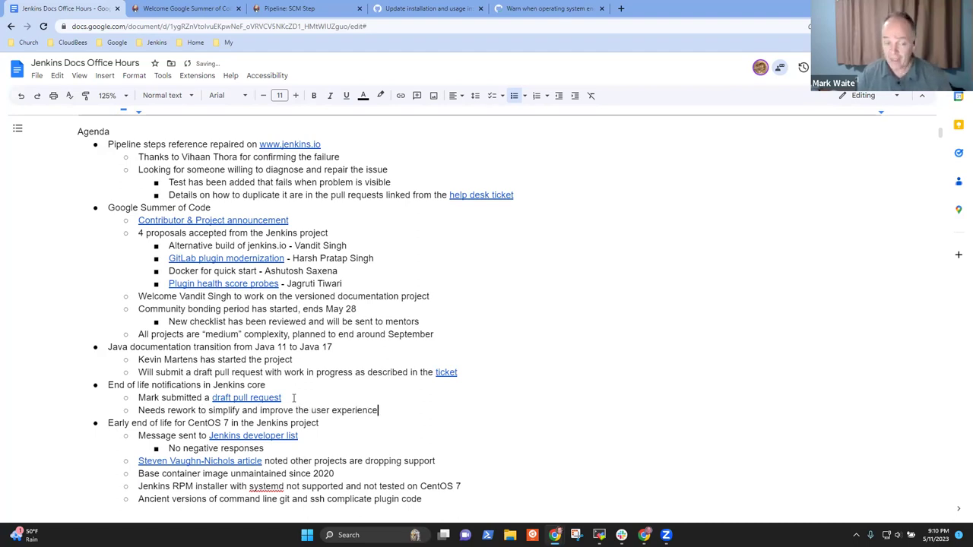
Highlight the end of life notifications heading and the heading on early end of life for CentOS 7 to present them.
key(Up)
key(Up)
key(shift+Home)
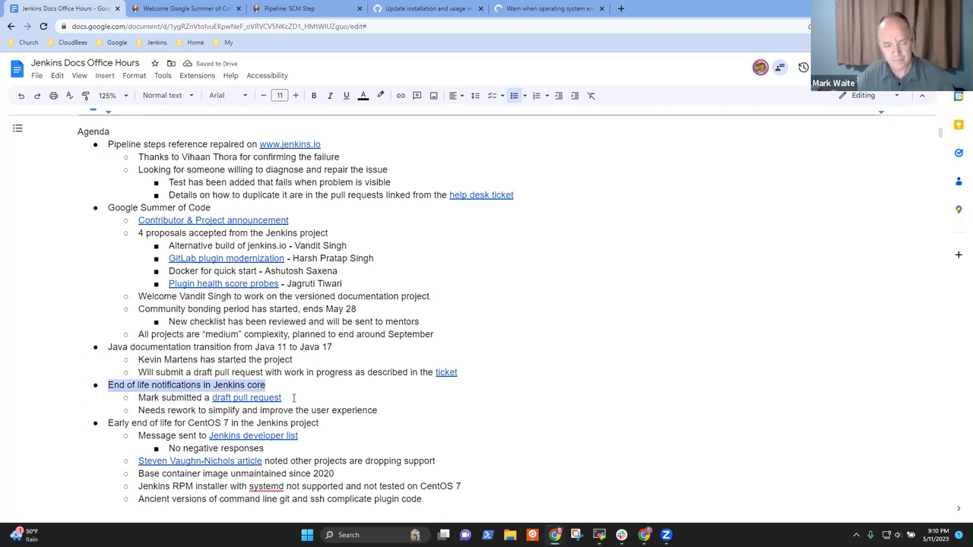
key(Down)
key(Down)
key(Down)
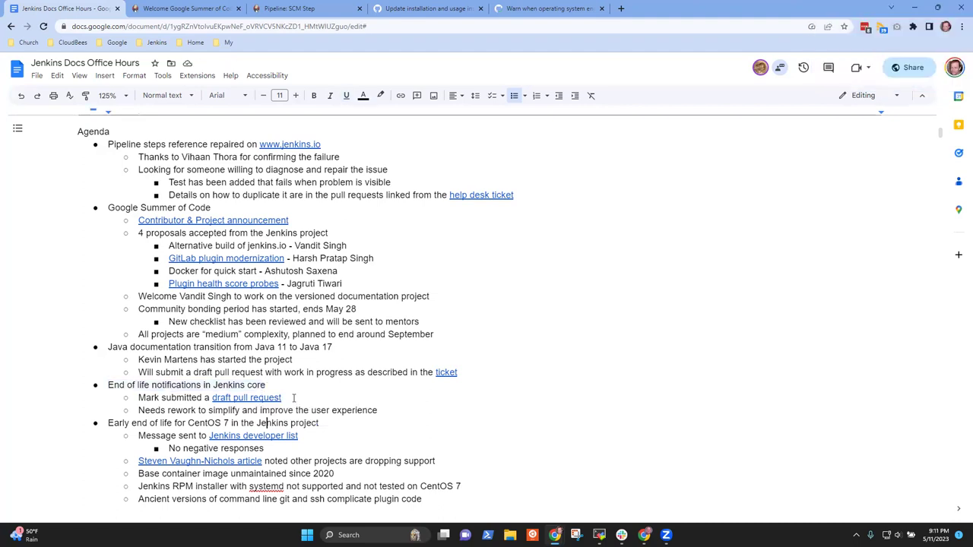
key(shift+End)
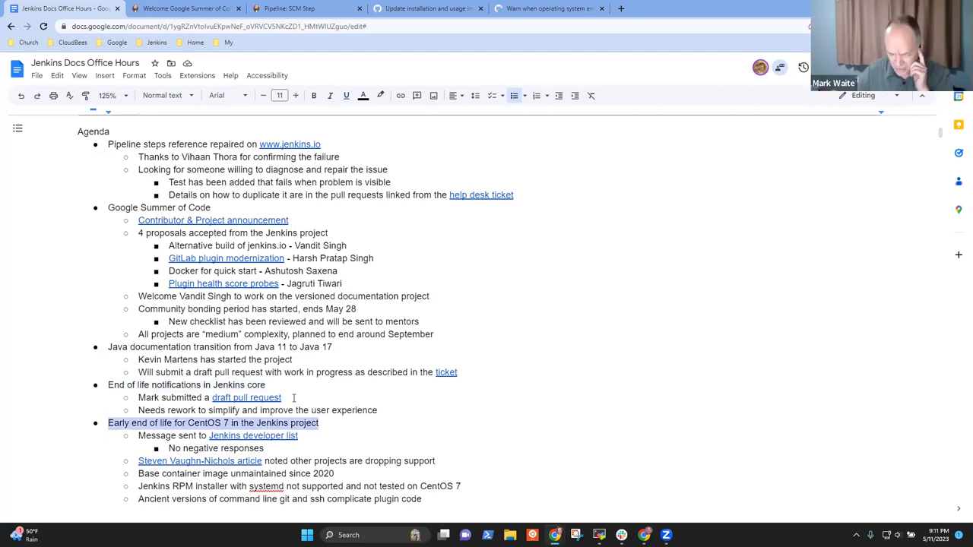
key(Down)
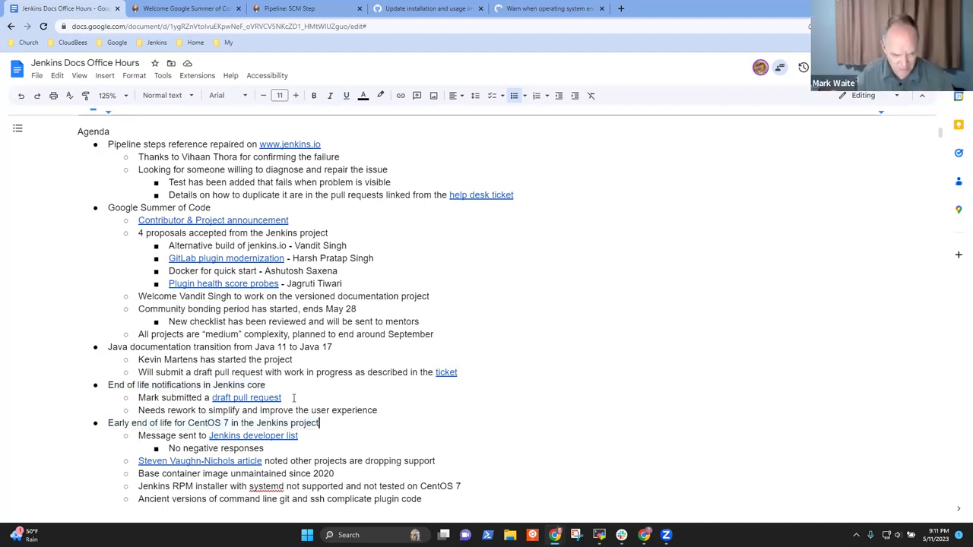
Replace "CentOS" in the early end of life heading with "Red Hat Enterprise Linux".
key(ctrl+shift+Left)
text(Red HAt)
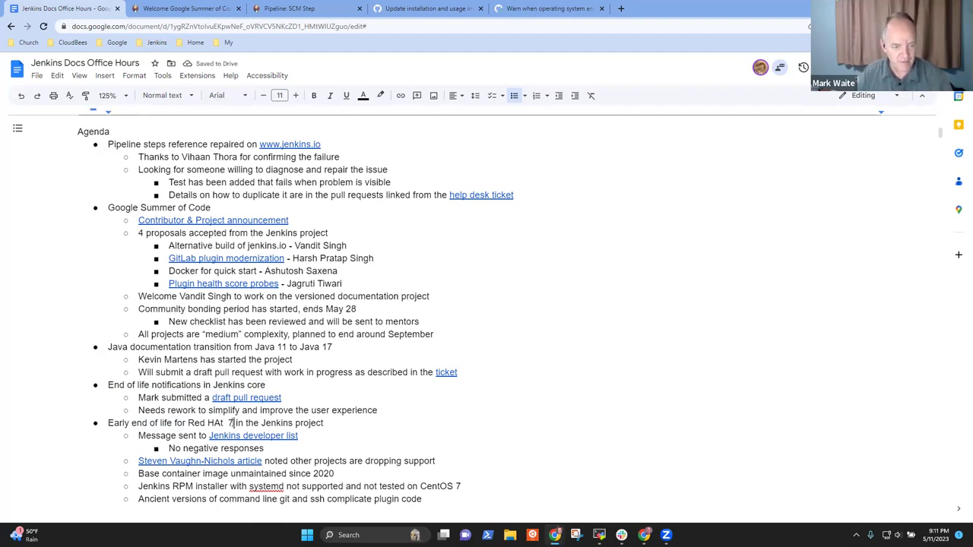
key(BackSpace)
key(BackSpace)
text(at Enterprise Linux)
key(End)
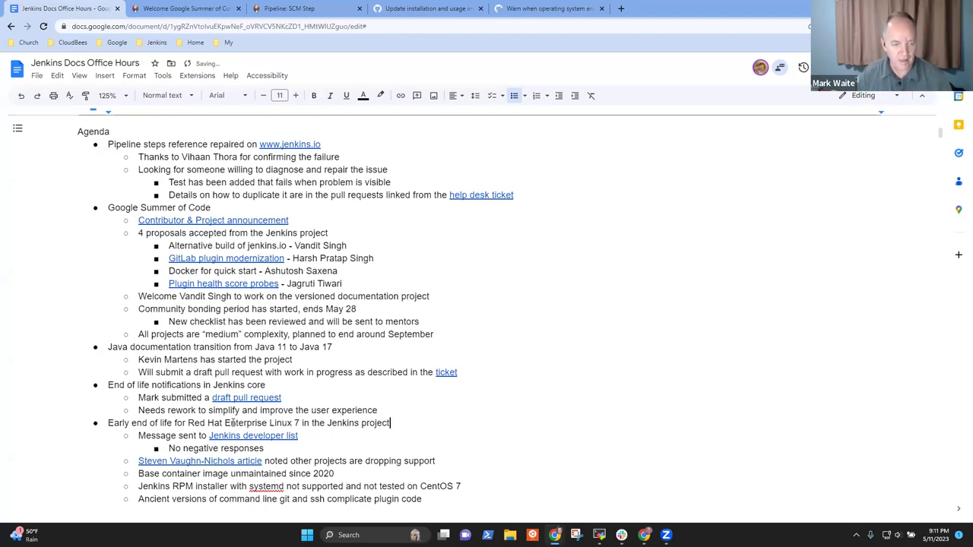
Insert "(and derivatives)" after "Red Hat Enterprise Linux 7" in the early end of life heading and move to its first sub-bullet.
text((and its own)
key(ctrl+BackSpace)
key(ctrl+BackSpace)
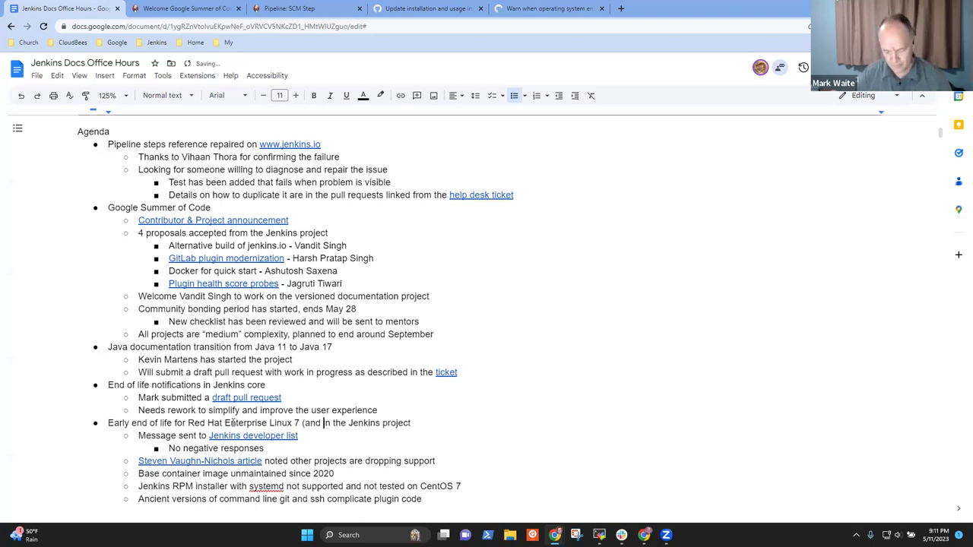
text(derivatives )
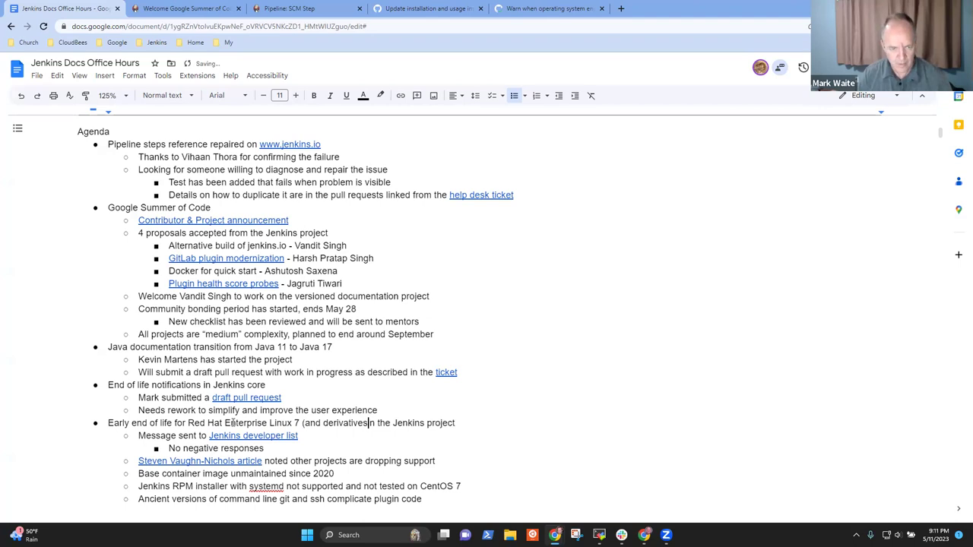
text())
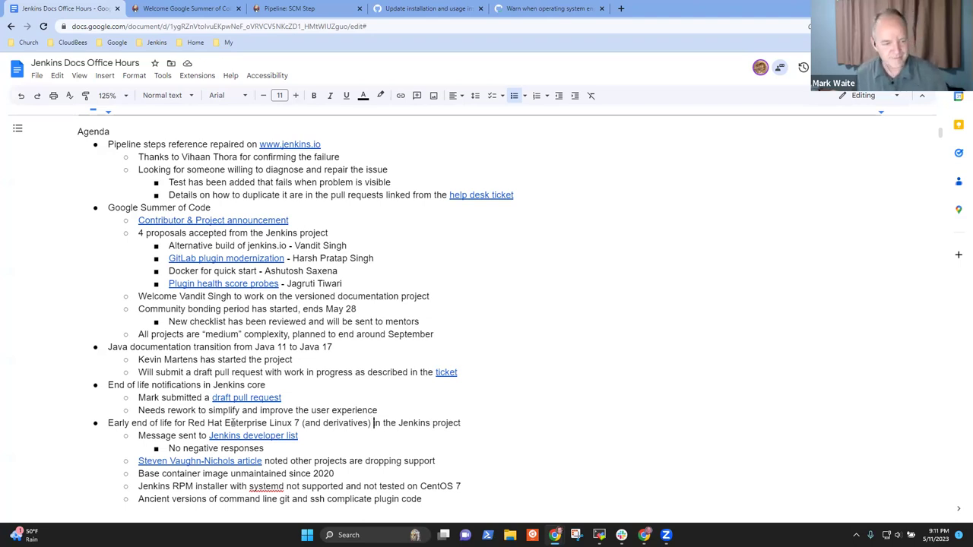
key(Down)
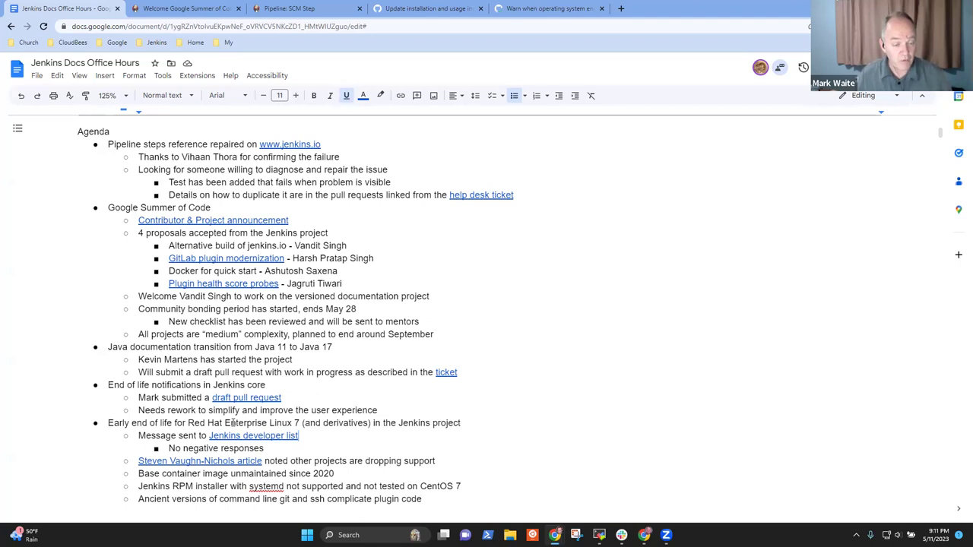
Show the Jenkins developer list link, and open the linked article from the sub-bullet about other projects dropping support.
key(Home)
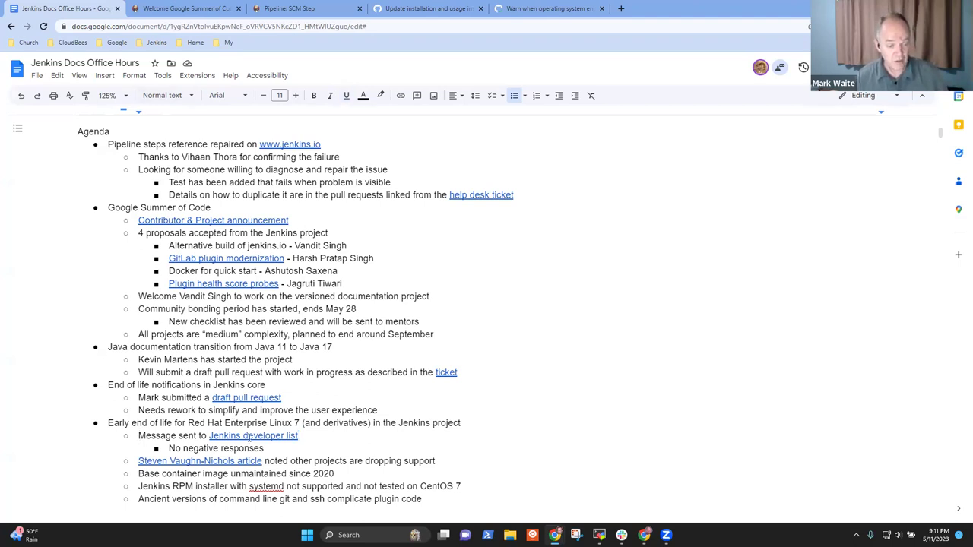
click(249, 437)
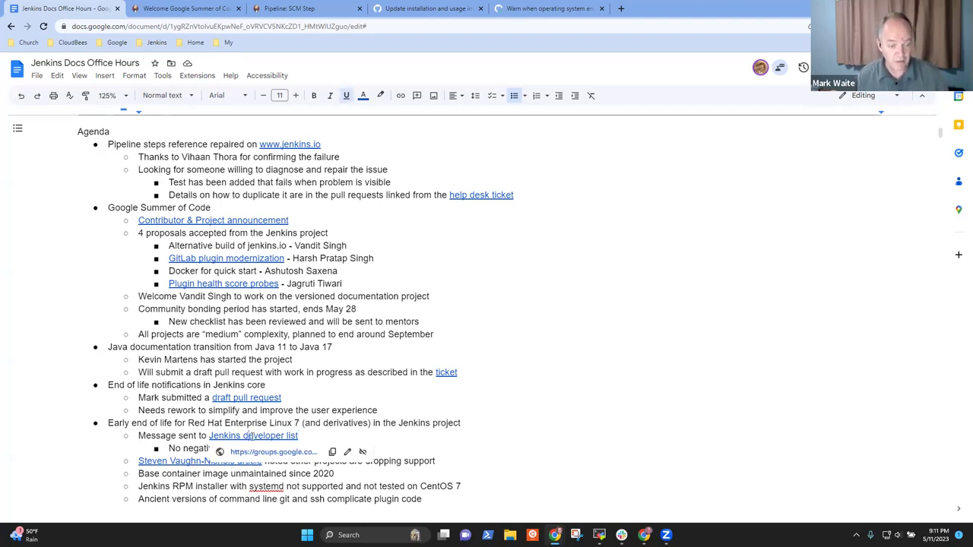
click(194, 460)
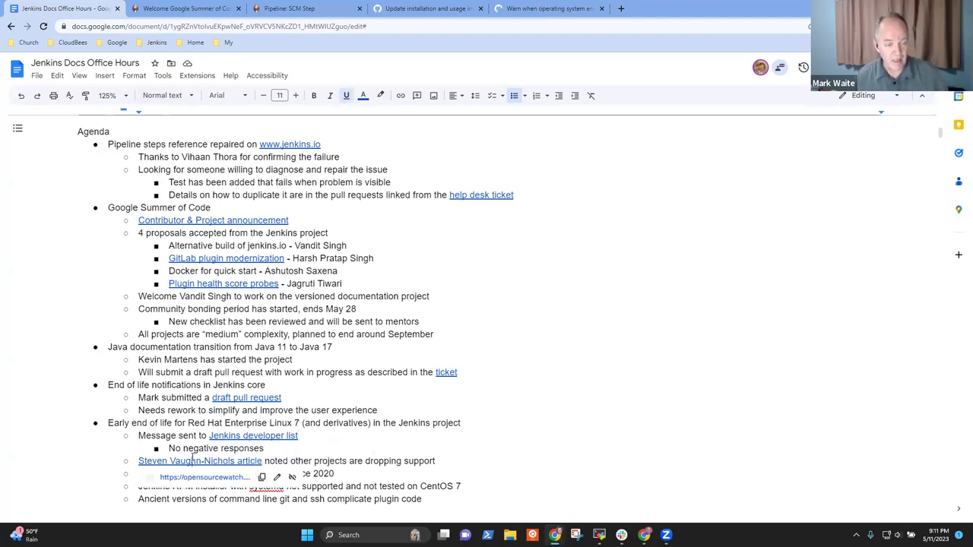
click(235, 480)
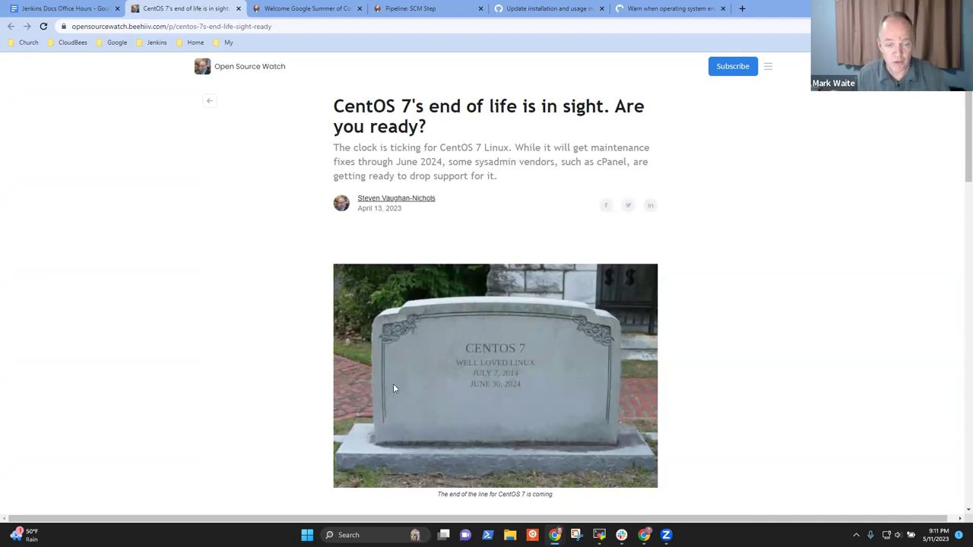
Highlight "cPanel" in the introduction of the CentOS 7 end of life article and examine the paragraphs below the tombstone picture.
scroll(614, 329, down, 3)
scroll(614, 329, up, 3)
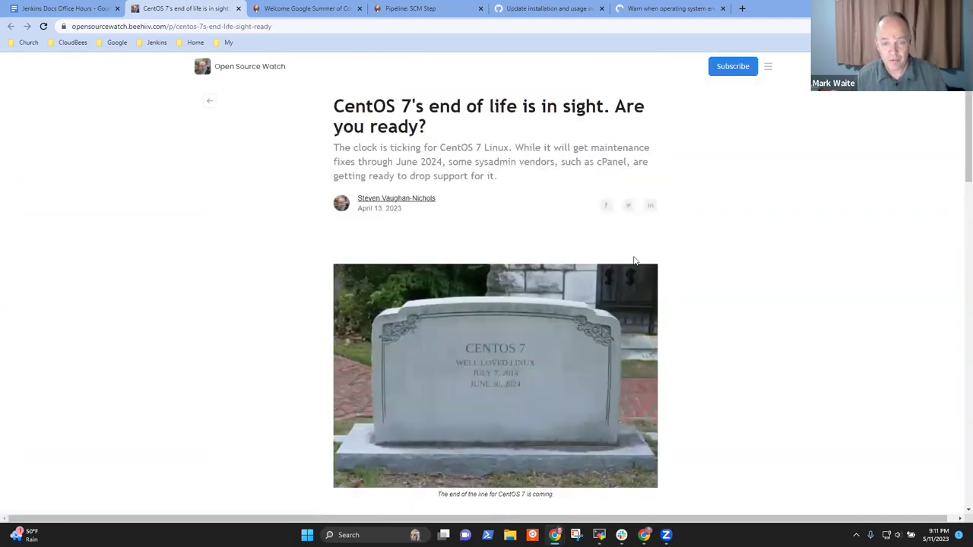
double_click(610, 162)
scroll(702, 205, down, 4)
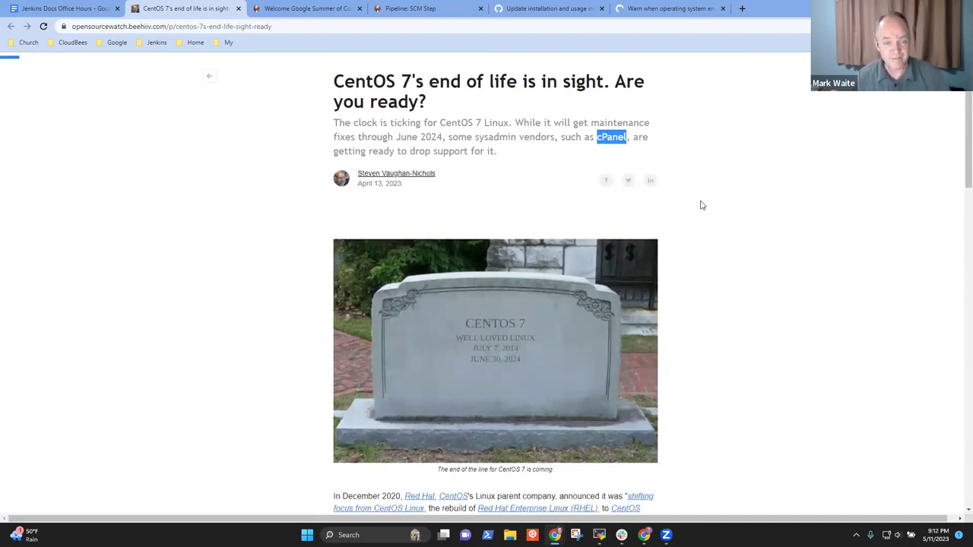
scroll(724, 203, down, 1)
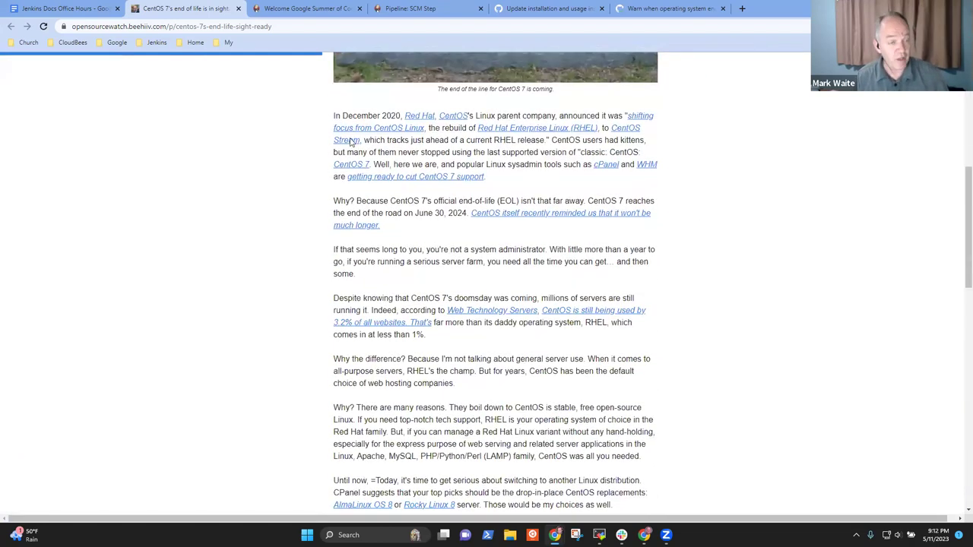
Return to the Jenkins Docs Office Hours notes and go through the remaining Red Hat Enterprise Linux 7 sub-bullets to the 2023-05-11 (EU/US) heading.
click(59, 7)
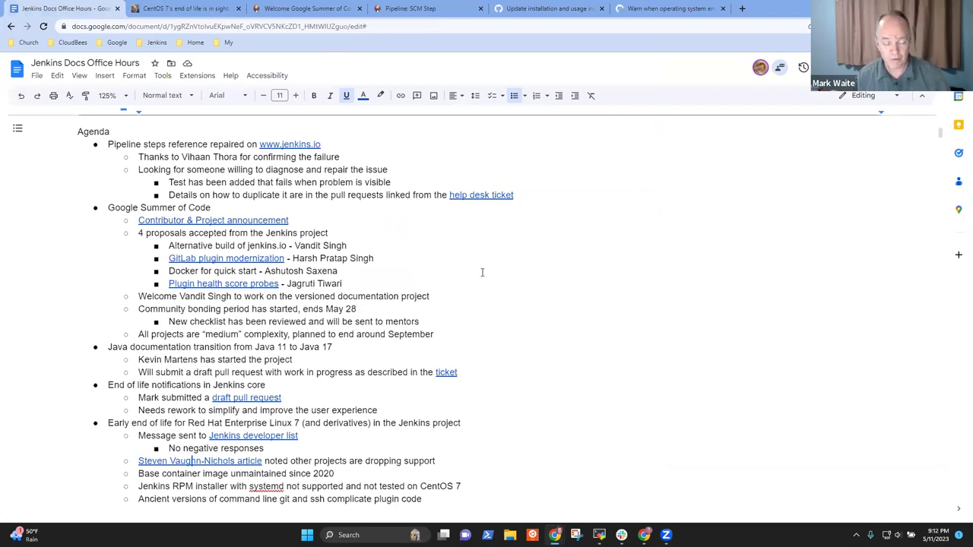
click(350, 463)
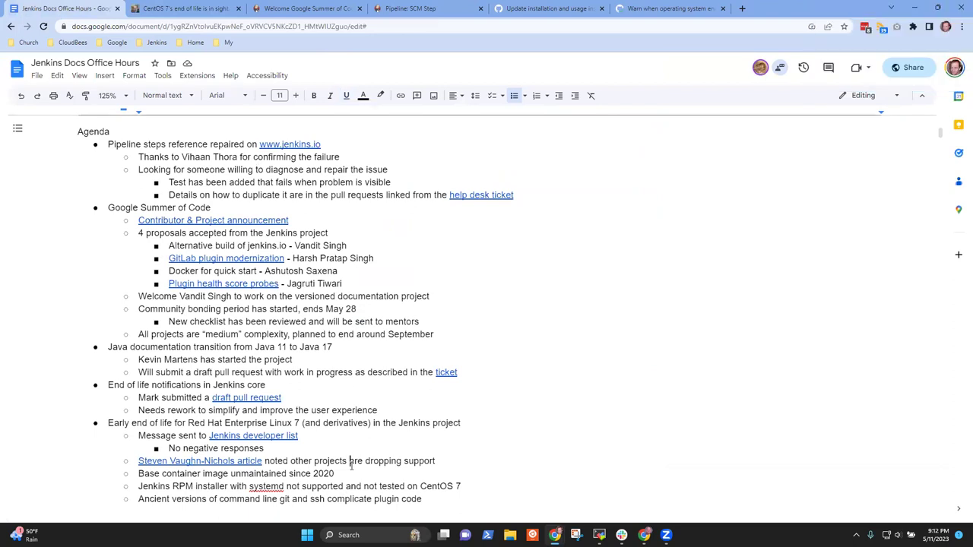
key(Down)
key(Down)
key(Down)
key(Down)
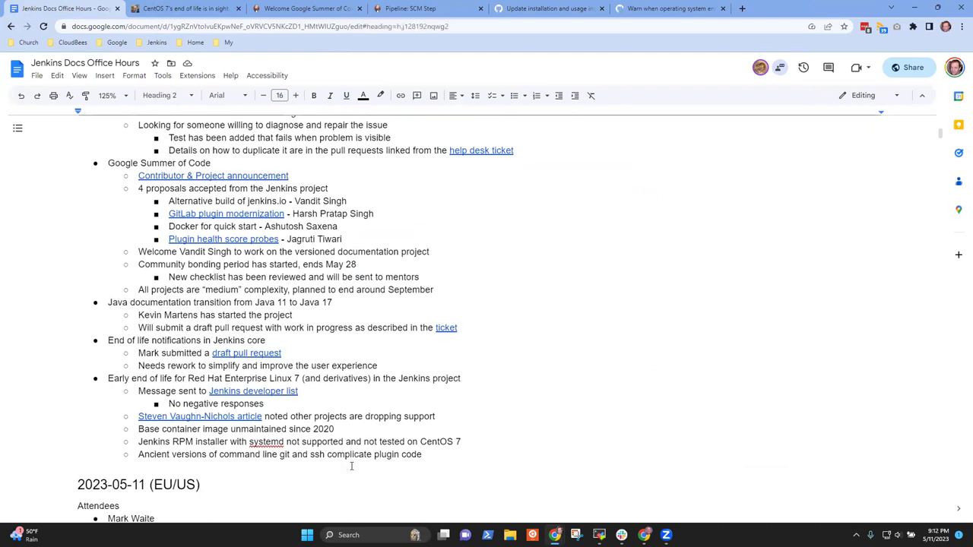